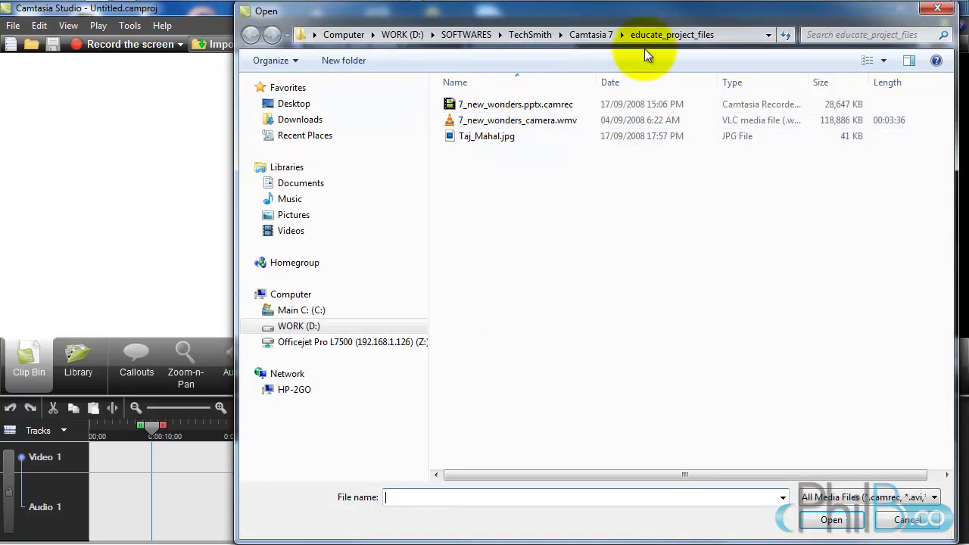
Import 7_new_wonders_camera.wmv and the four audio files 180-Austin-Variation A.mp3 to D.mp3 into the Clip Bin.
double_click(502, 121)
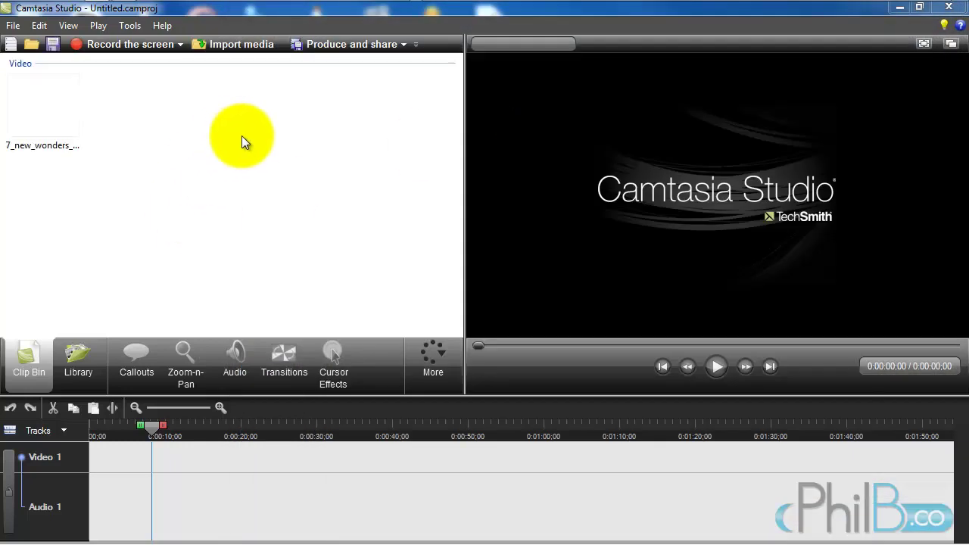
right_click(185, 137)
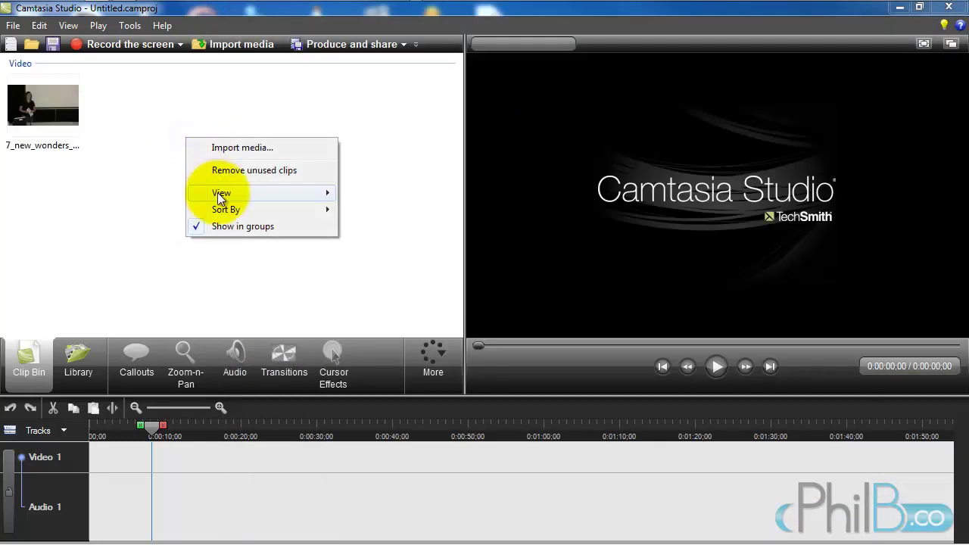
click(240, 150)
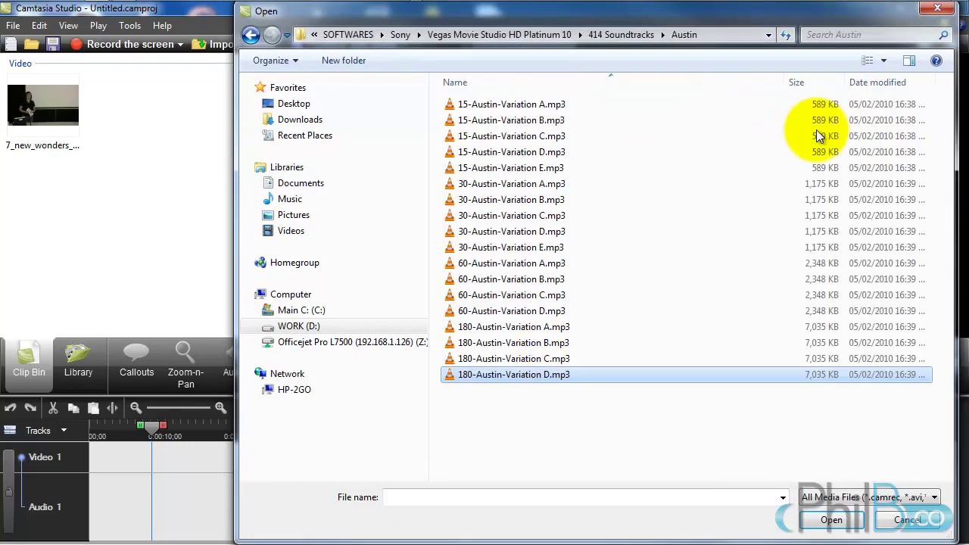
click(901, 62)
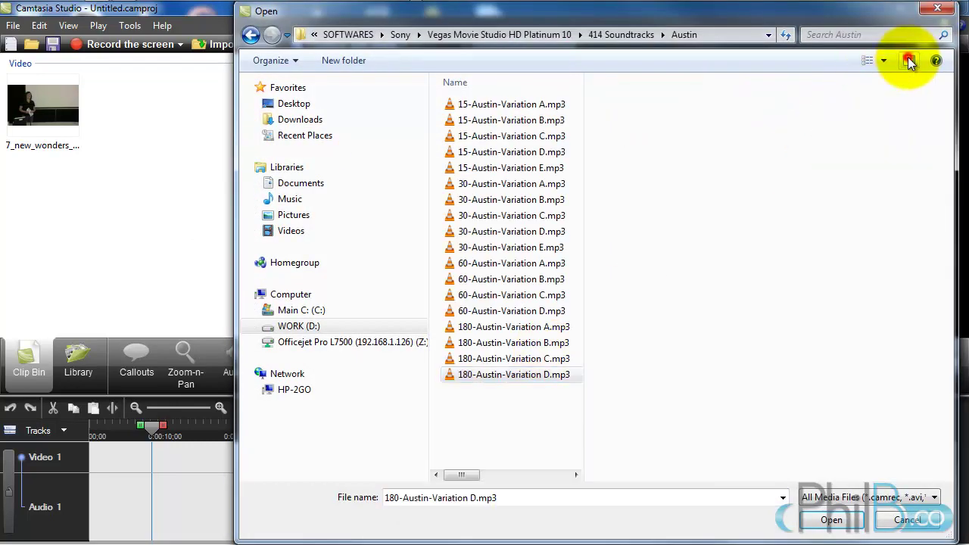
click(497, 359)
click(499, 327)
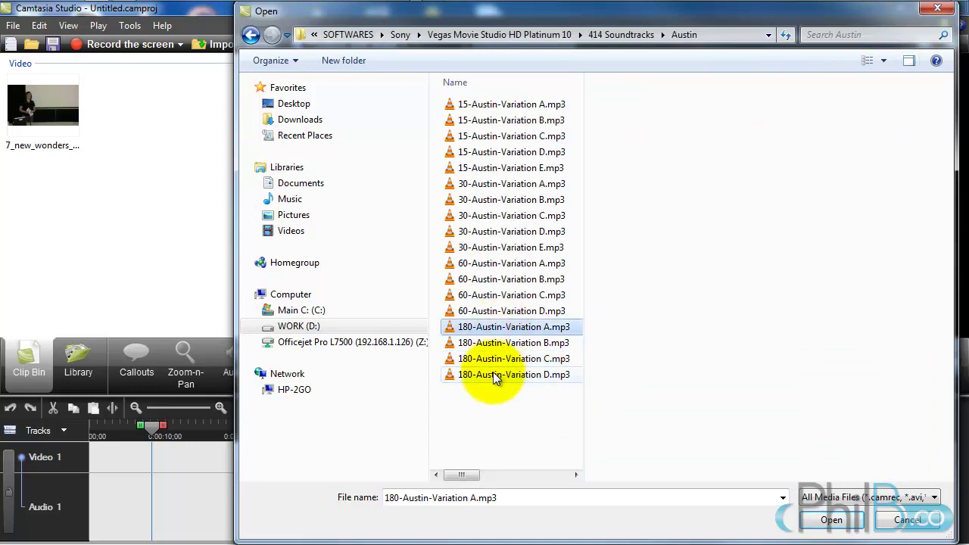
shift+click(493, 374)
click(829, 519)
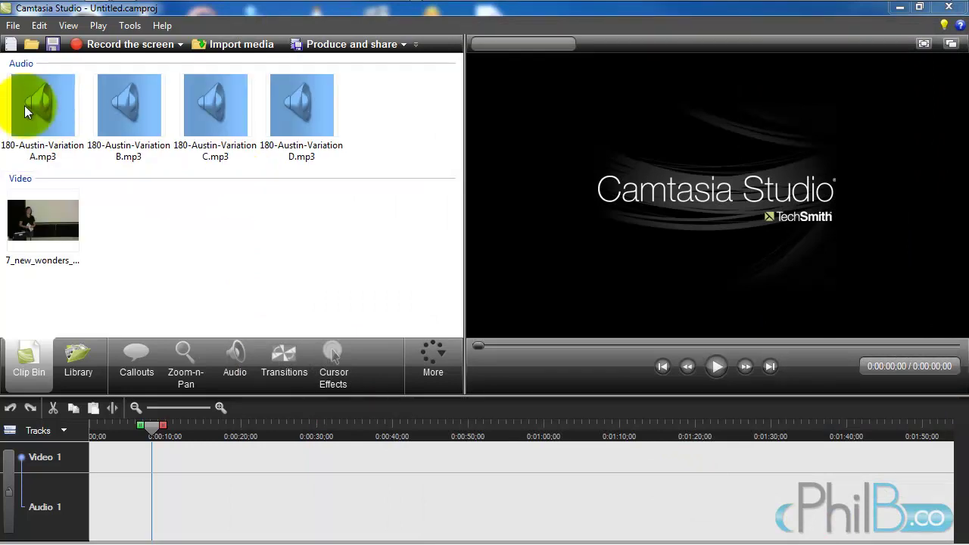
Import the selected images from the Photos - Images - Icons folder, including 107467_5221.jpg, b11fabrics005.jpg and stockxpertcom_id595785_size3.jpg.
right_click(173, 212)
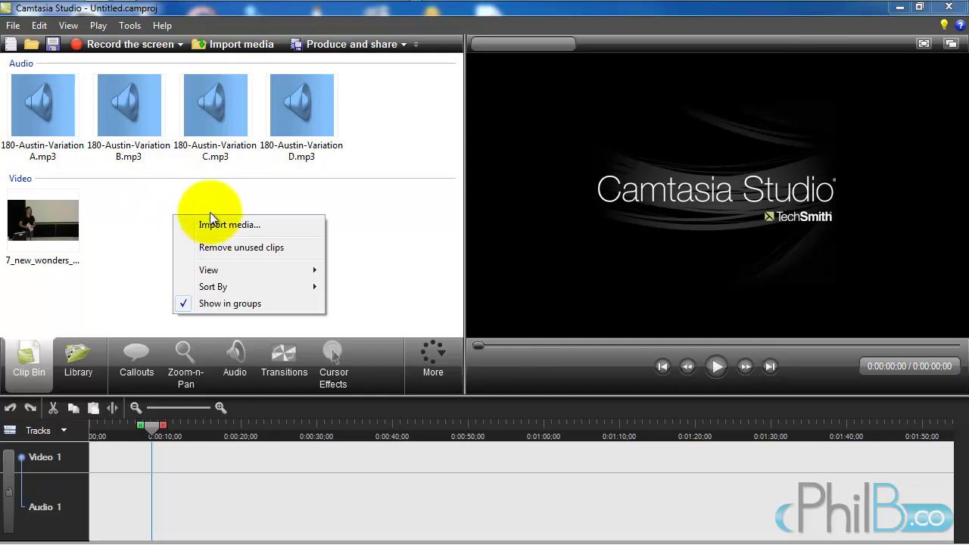
click(203, 227)
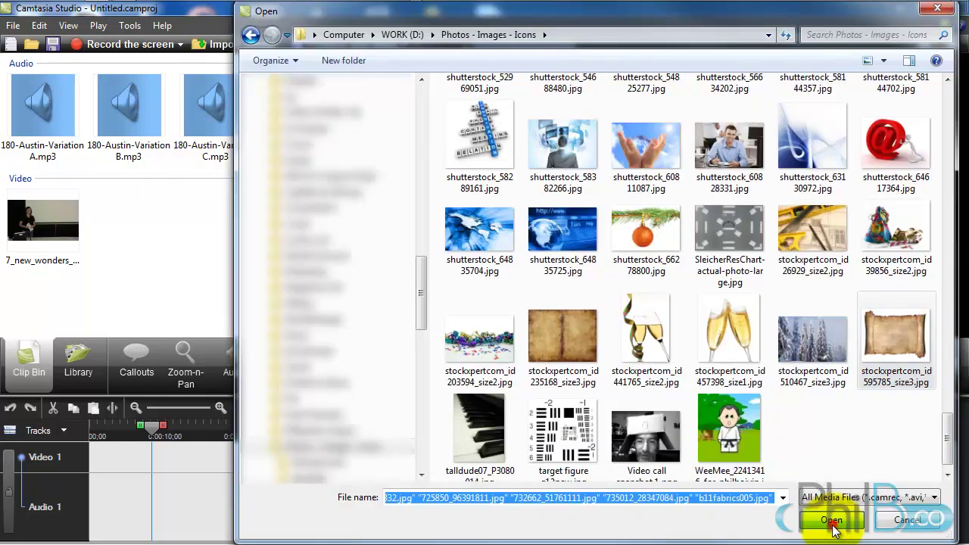
click(833, 515)
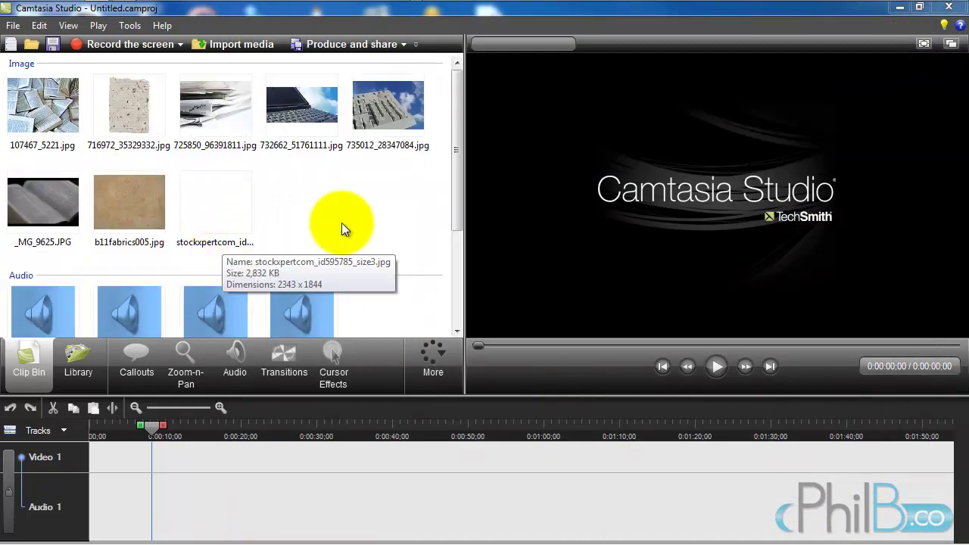
drag(458, 183, 440, 162)
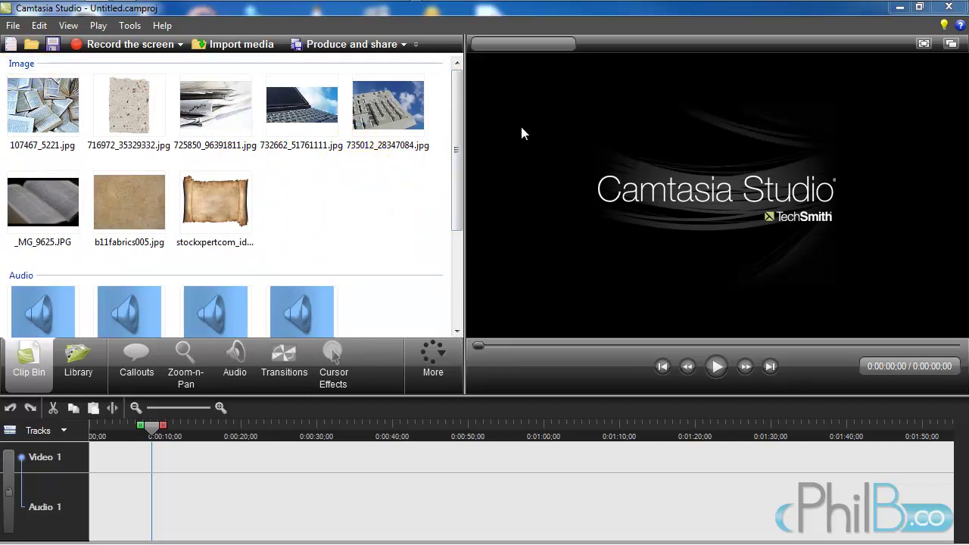
right_click(345, 210)
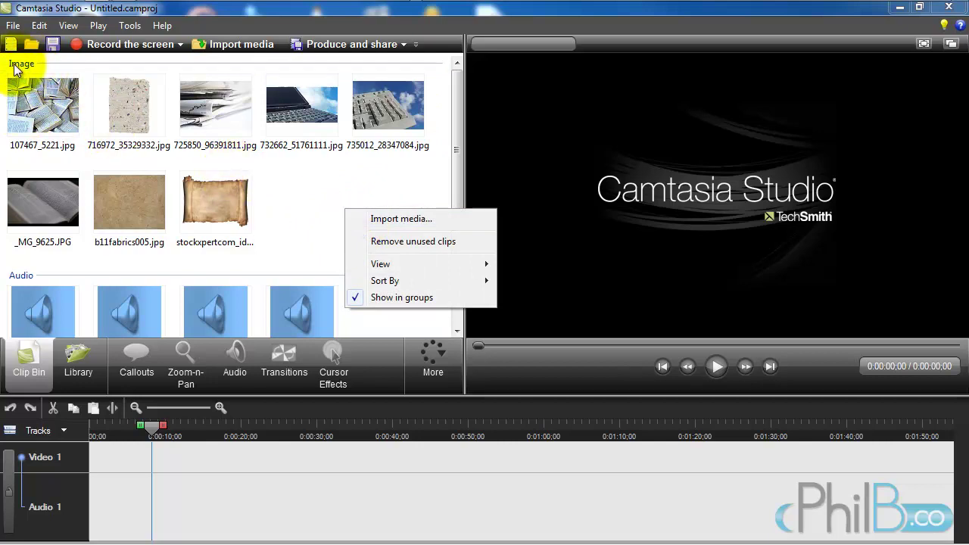
click(455, 152)
click(455, 118)
drag(459, 132, 484, 82)
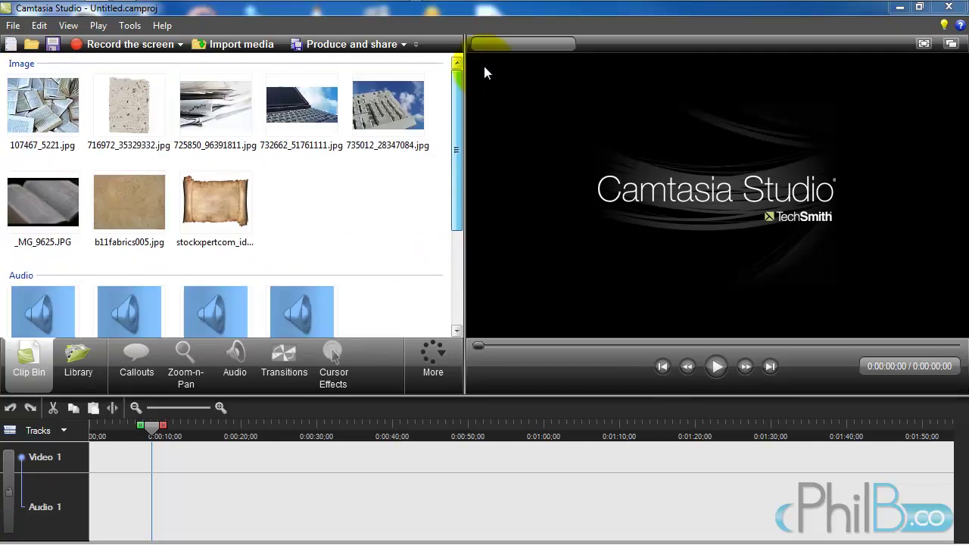
Show the Clip Bin media in the Details view and switch it back to Thumbnails.
right_click(312, 192)
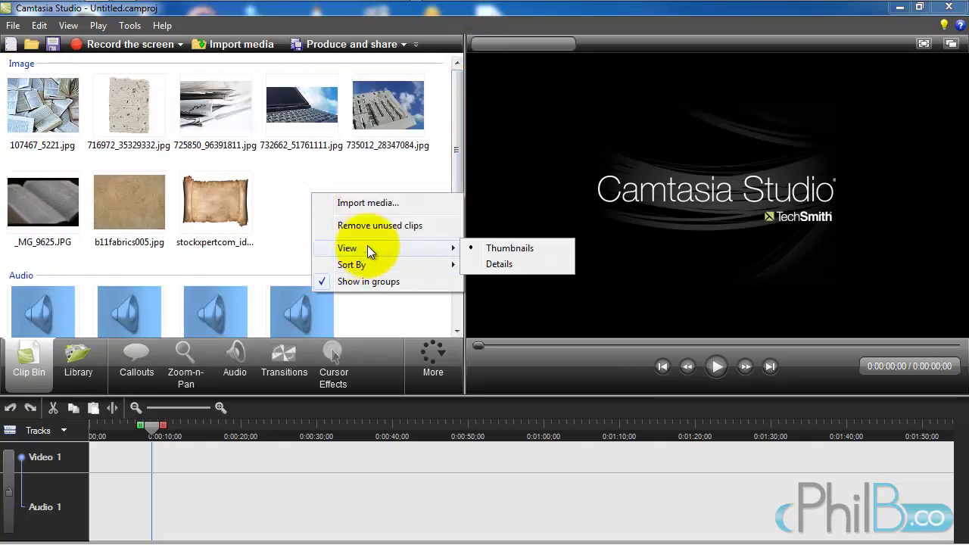
mouse_move(454, 248)
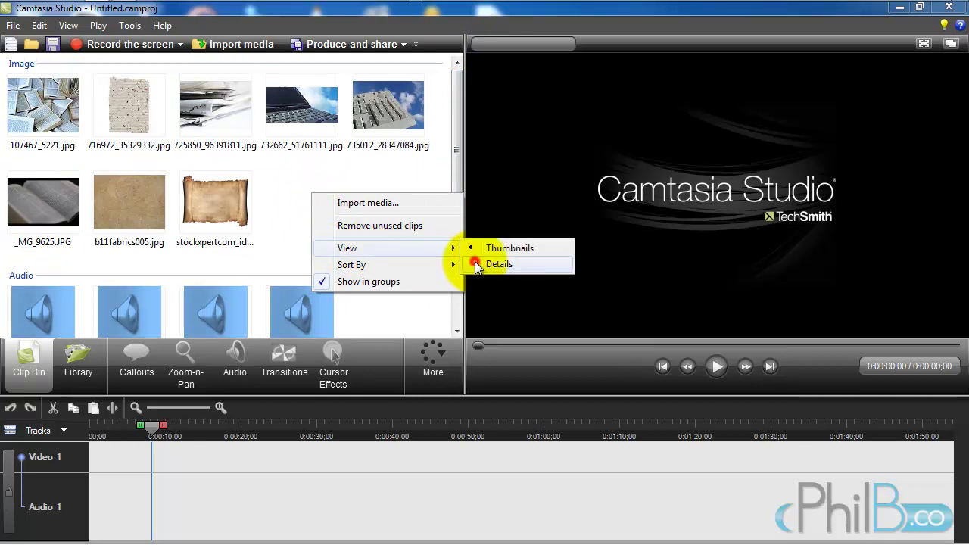
click(474, 262)
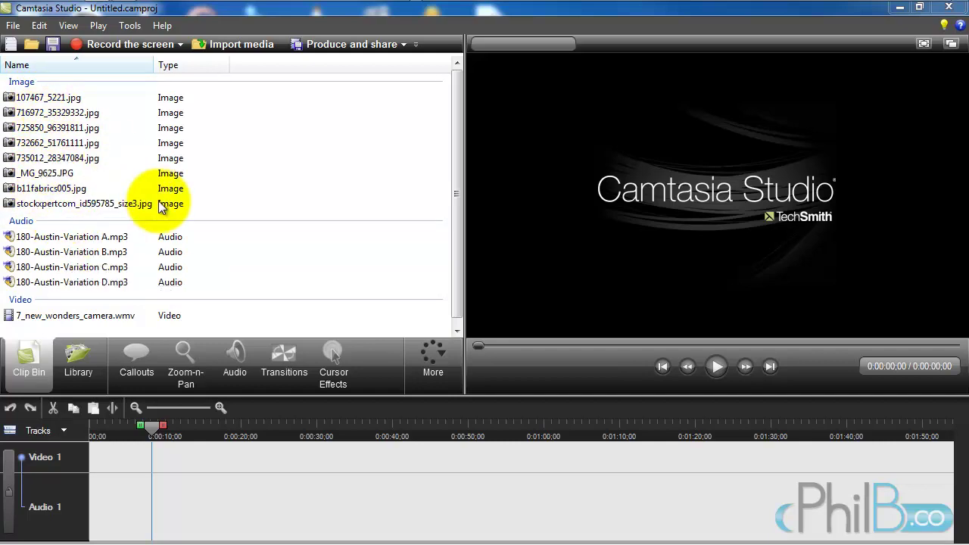
right_click(248, 122)
mouse_move(267, 176)
click(425, 178)
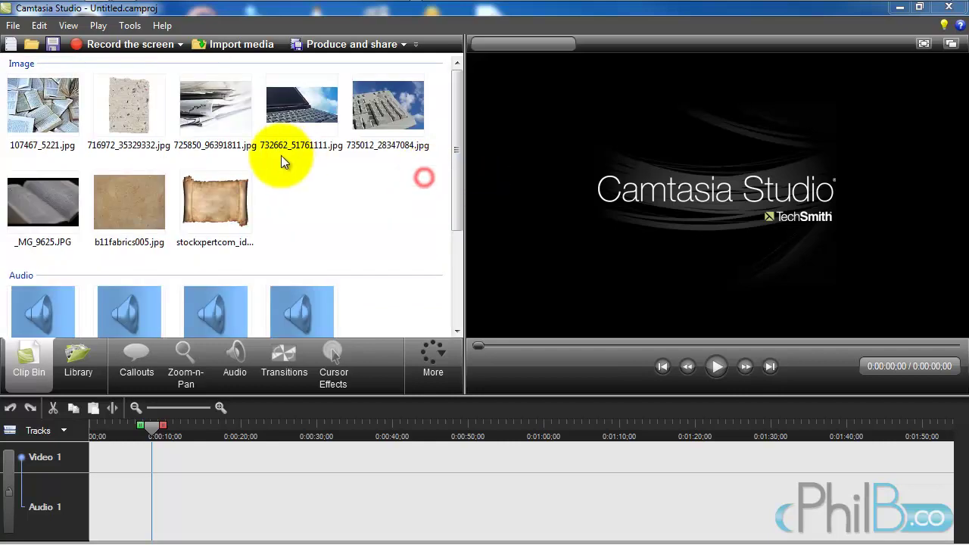
Turn off the grouping of Clip Bin media by type and turn it back on.
right_click(309, 194)
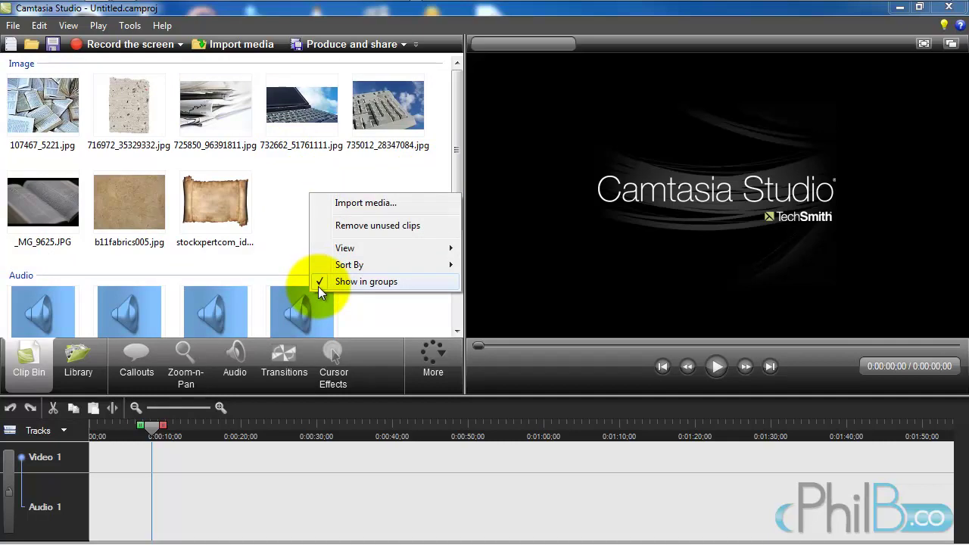
click(348, 284)
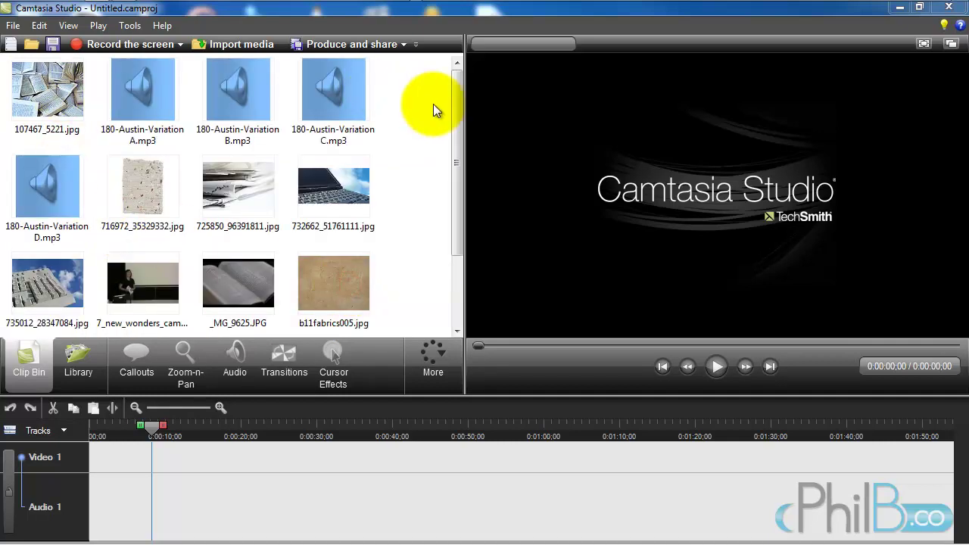
drag(455, 107, 461, 32)
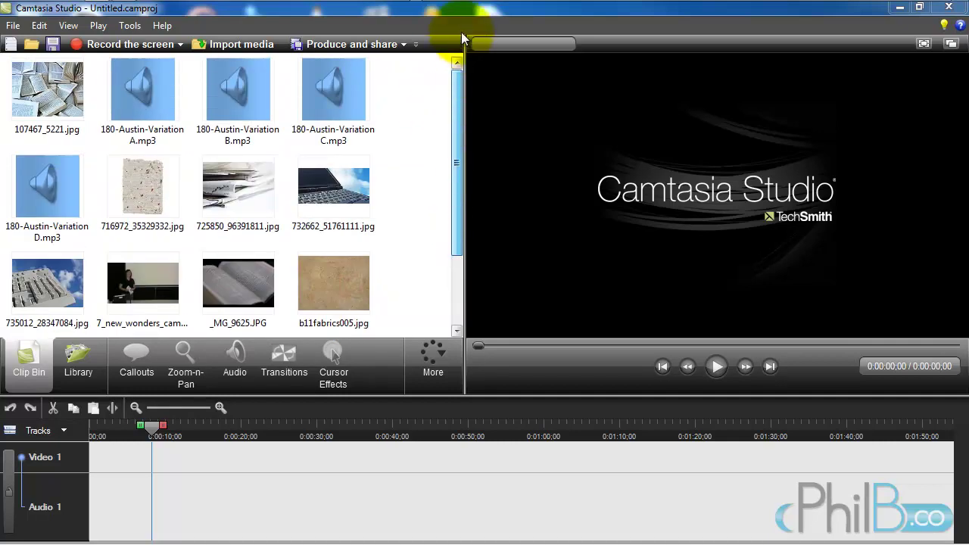
right_click(394, 122)
click(412, 211)
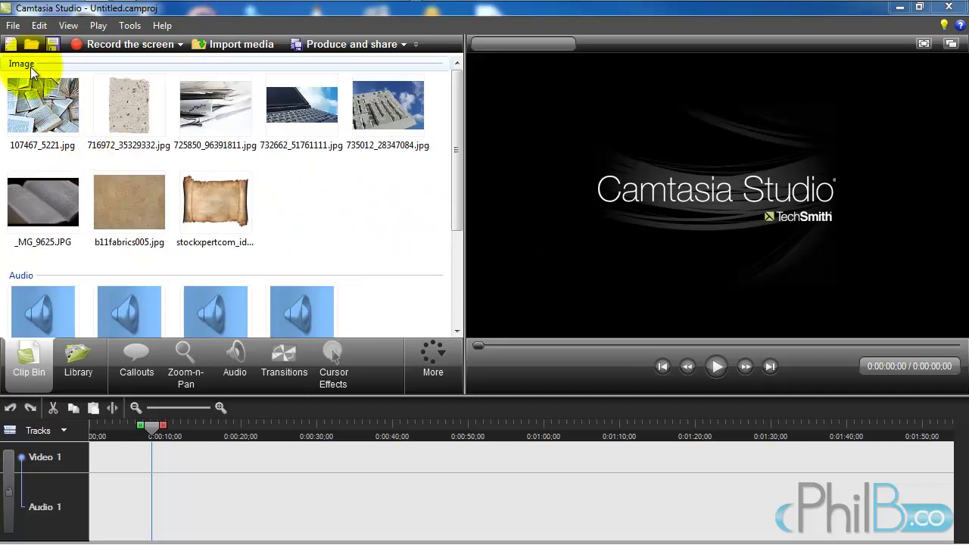
drag(458, 157, 436, 91)
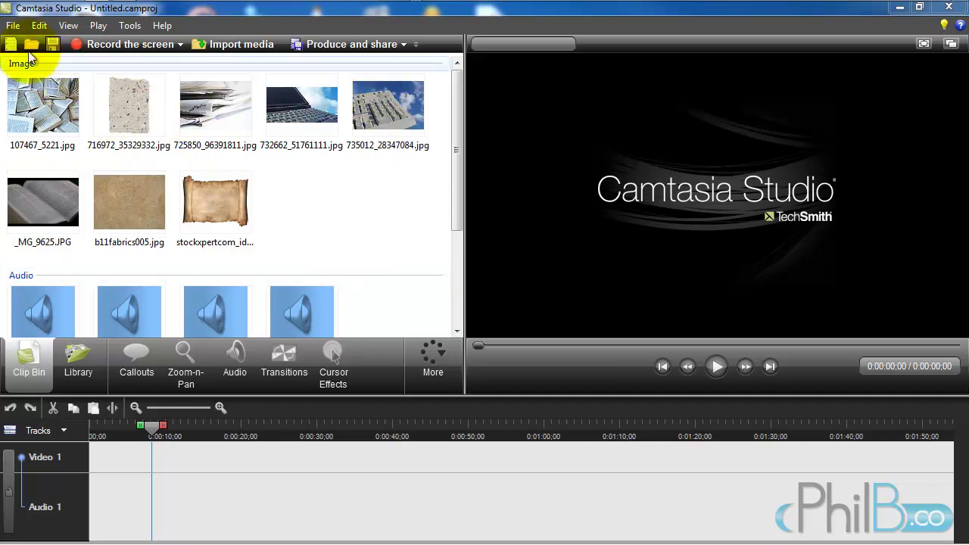
Save the project under its current name Untitled.camproj, replacing the existing file.
click(53, 46)
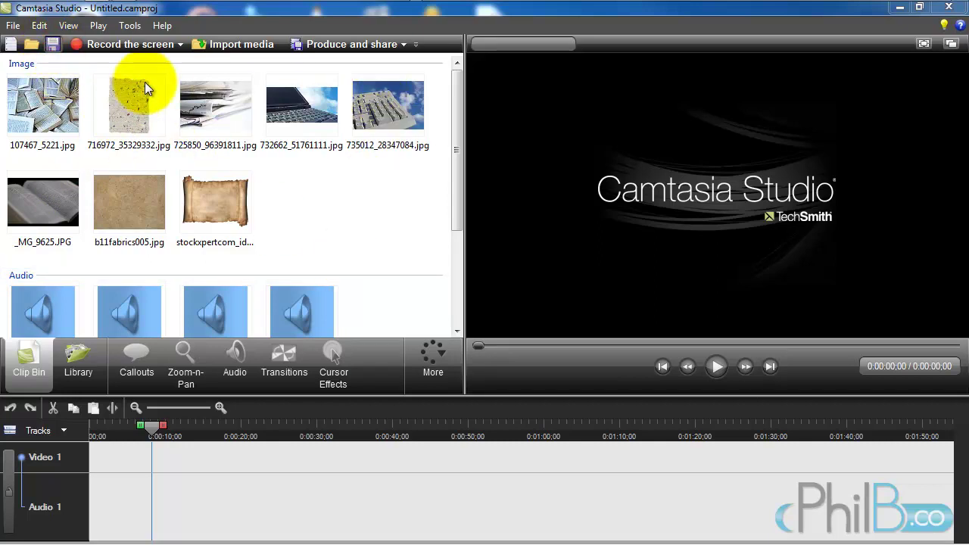
click(656, 393)
click(523, 285)
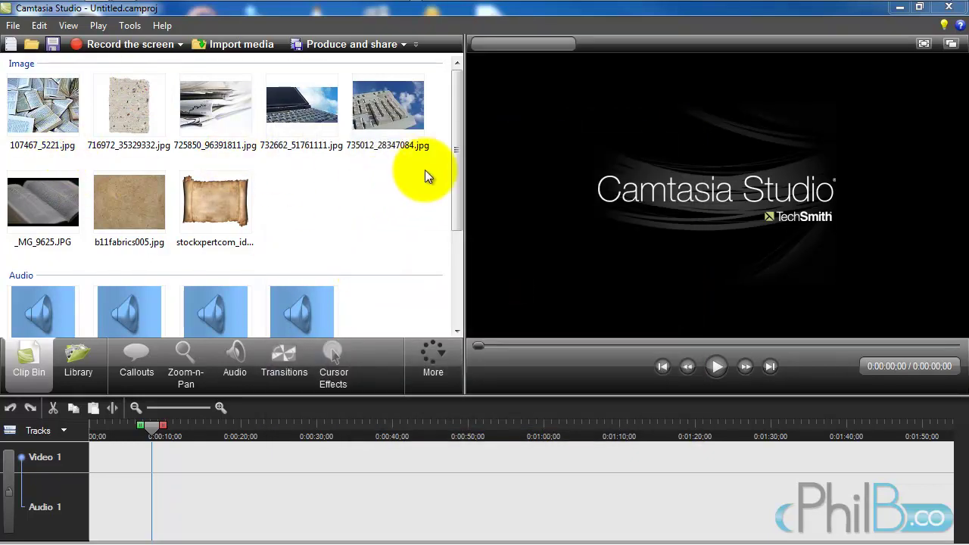
Save the project under the new name Test Project.zip in the Temp folder, replacing the existing file.
click(13, 25)
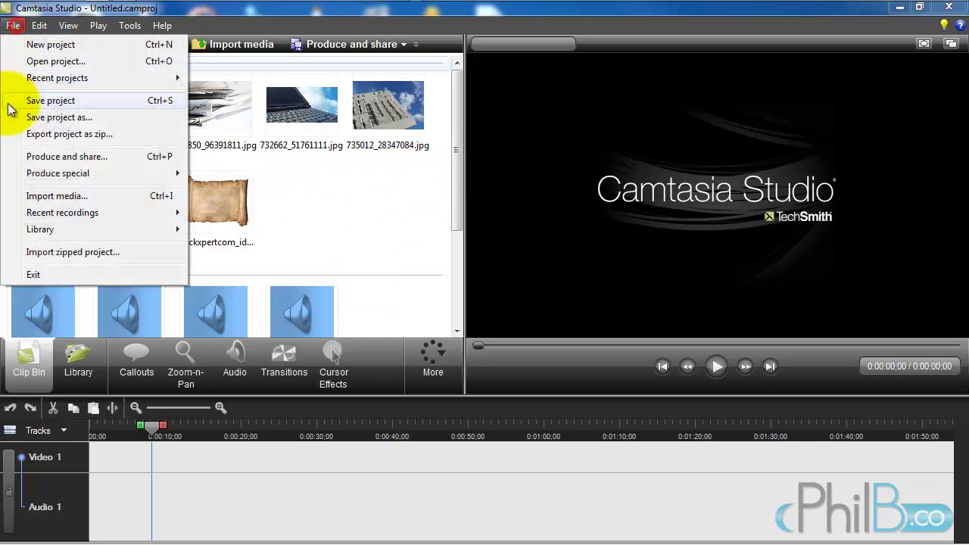
click(57, 118)
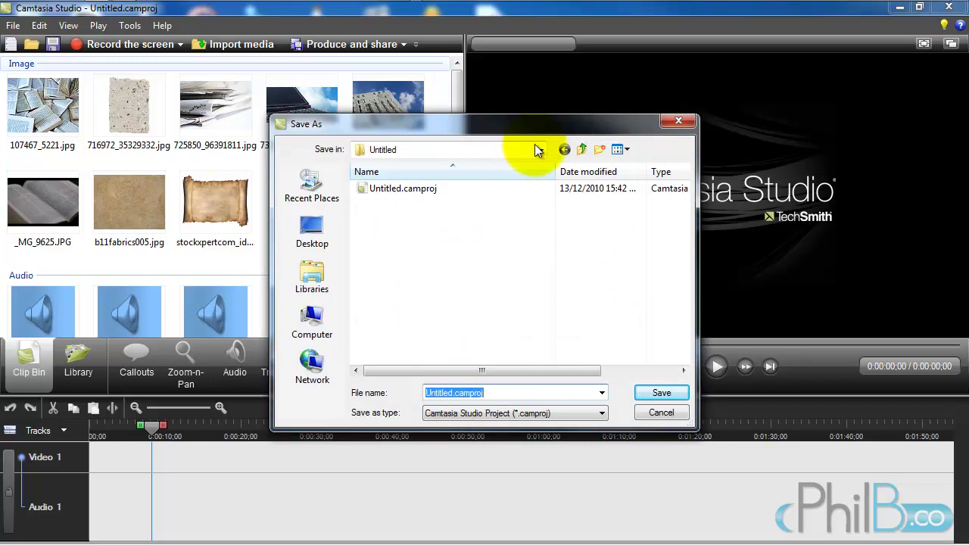
click(582, 149)
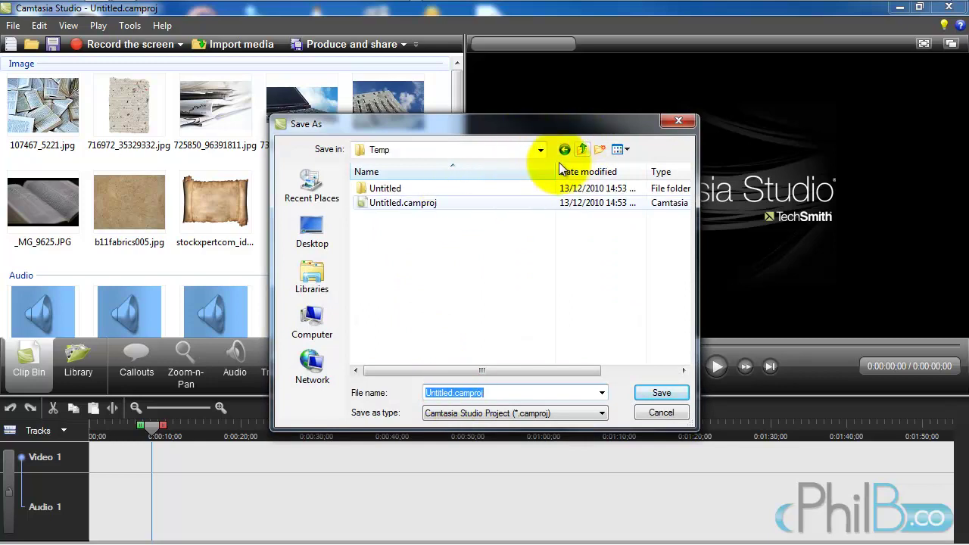
click(536, 151)
click(537, 150)
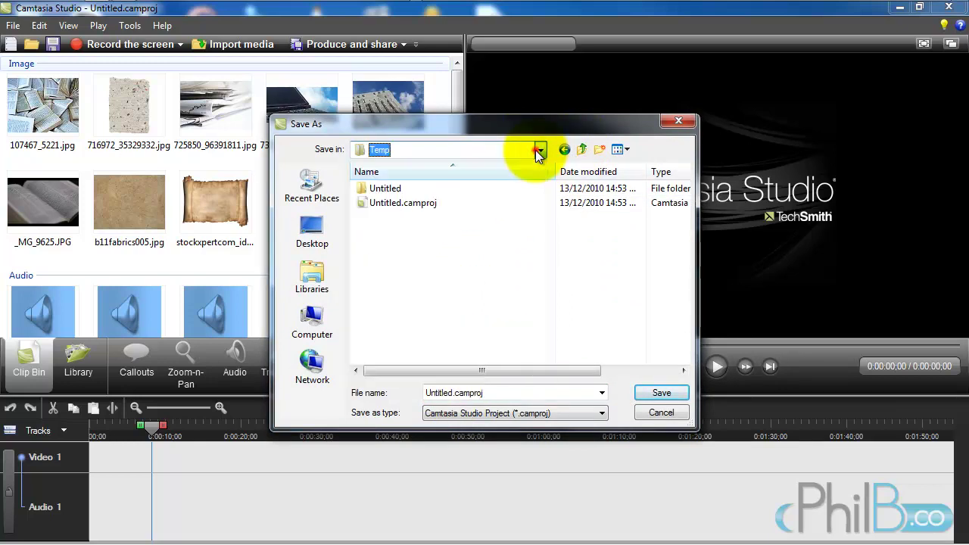
double_click(439, 392)
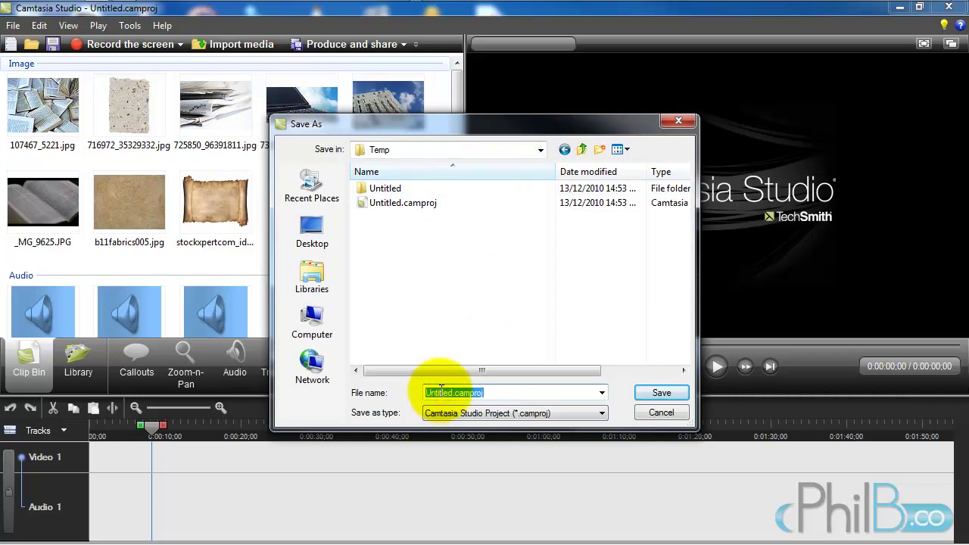
text(test)
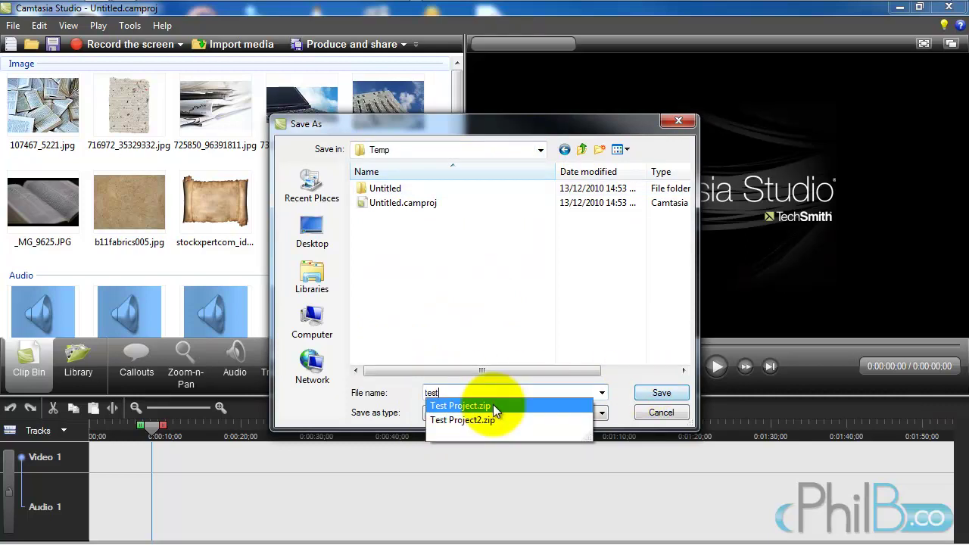
click(652, 394)
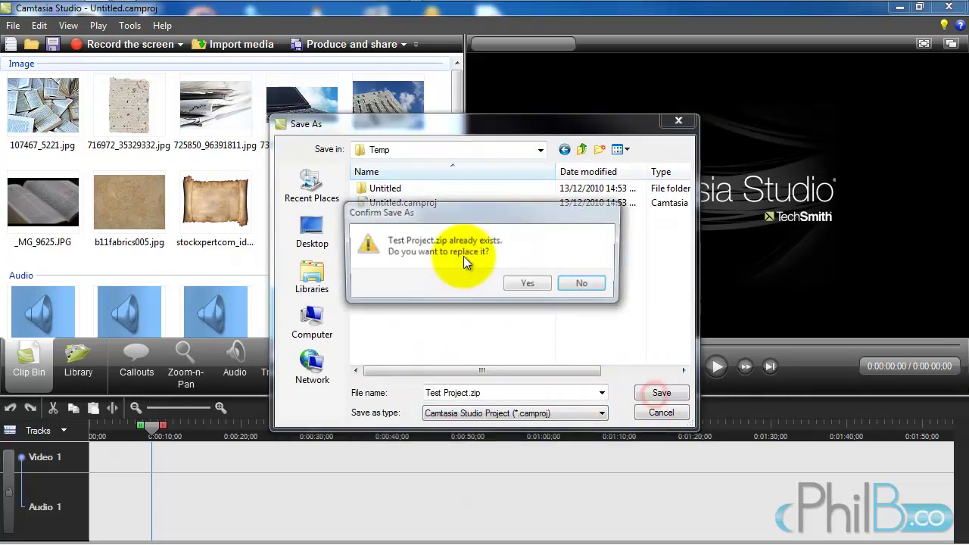
click(520, 286)
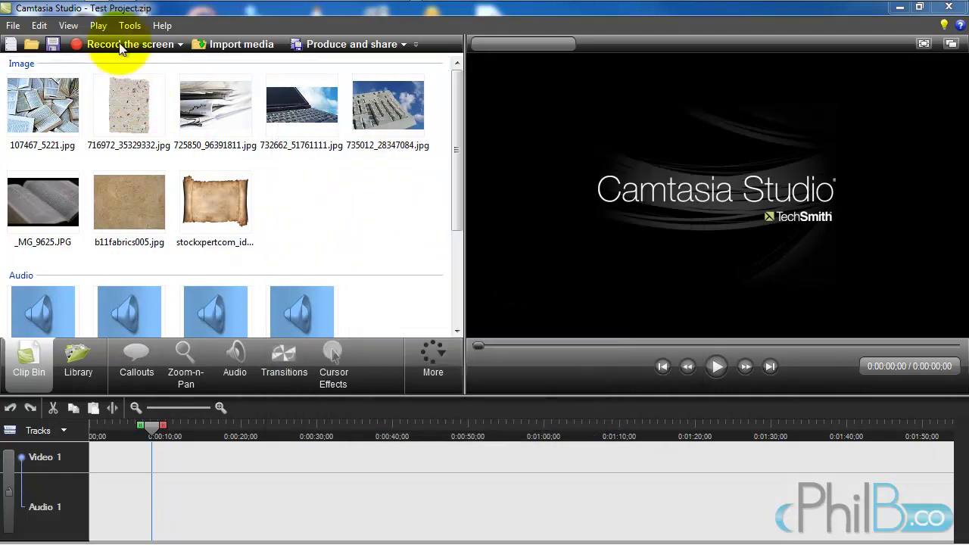
Start a new project and view the contents of the Library's My Assets folder before returning to the Clip Bin.
click(11, 44)
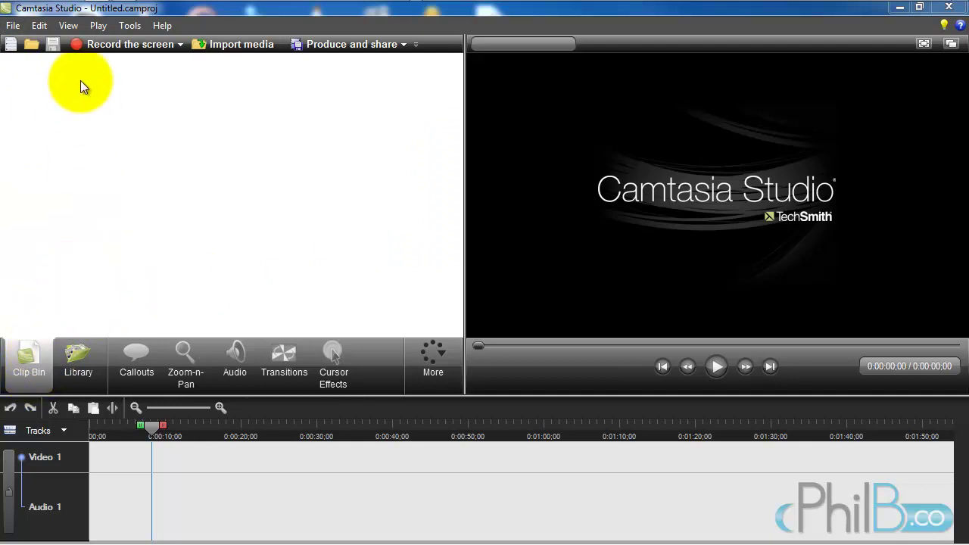
click(78, 356)
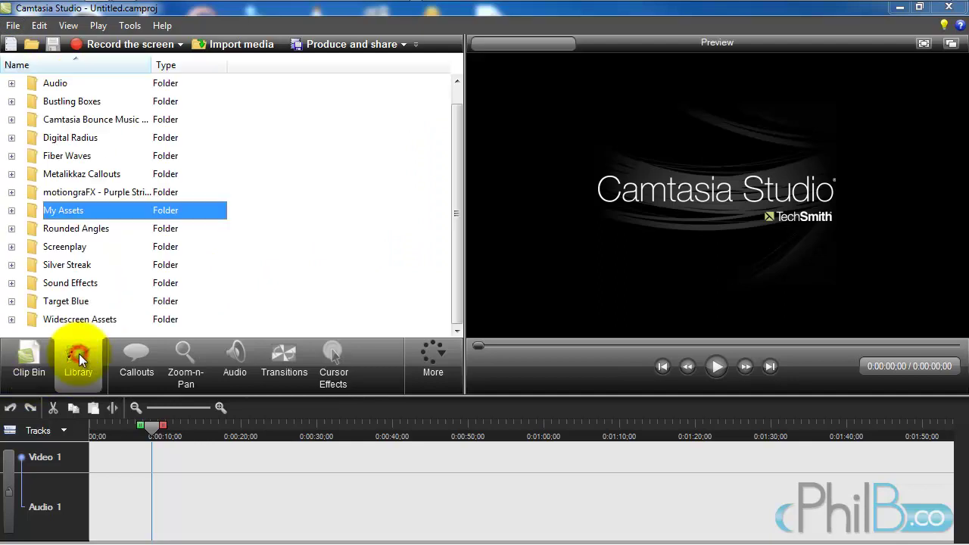
click(12, 210)
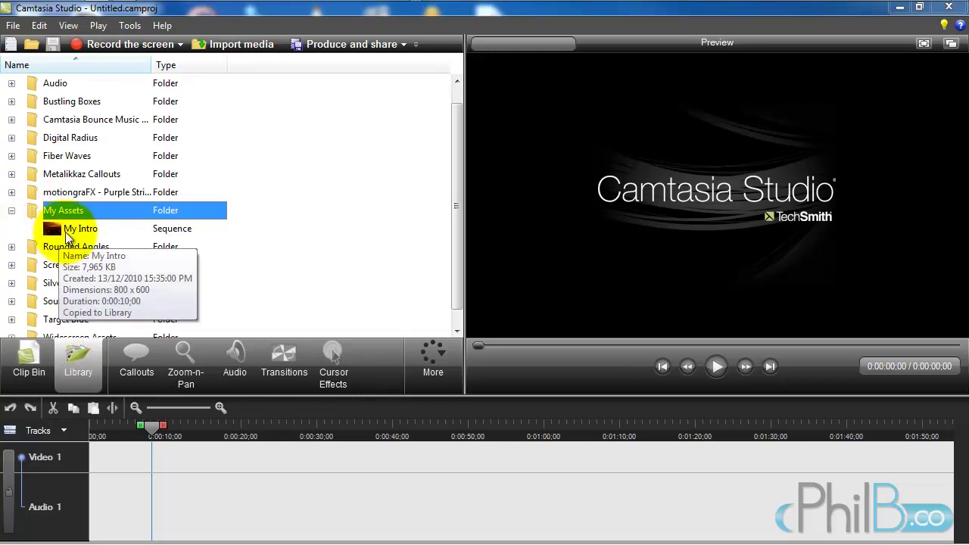
click(12, 211)
click(29, 356)
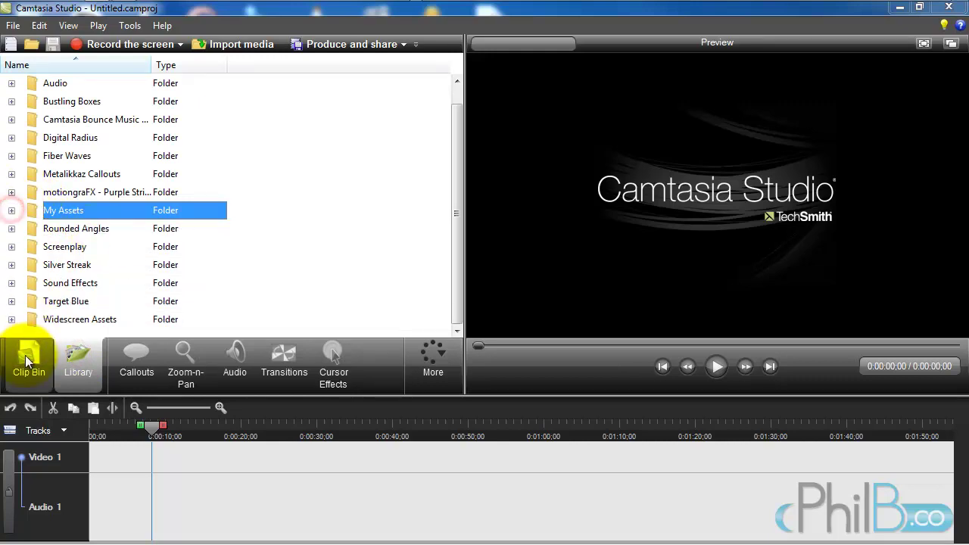
Reopen the recent project Test Project.zip.
click(13, 24)
mouse_move(28, 80)
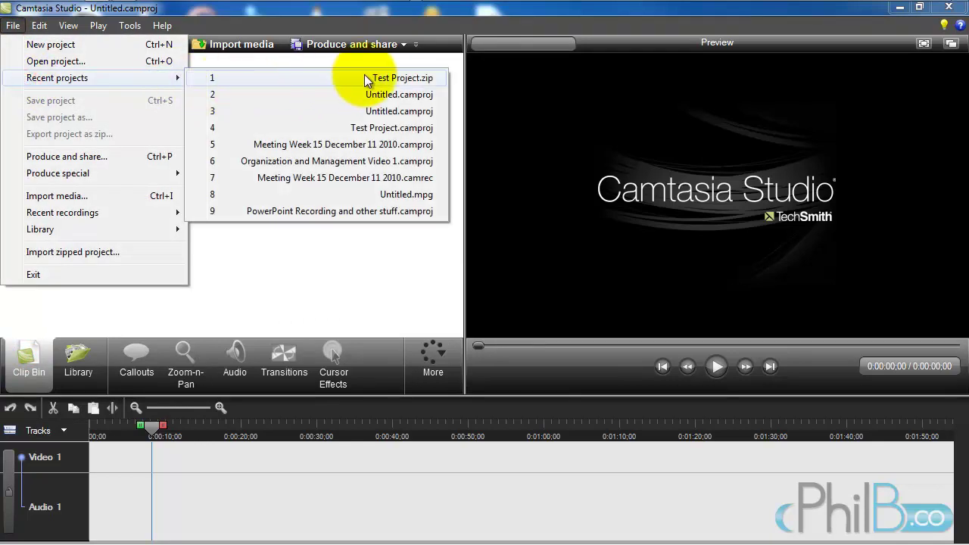
click(364, 77)
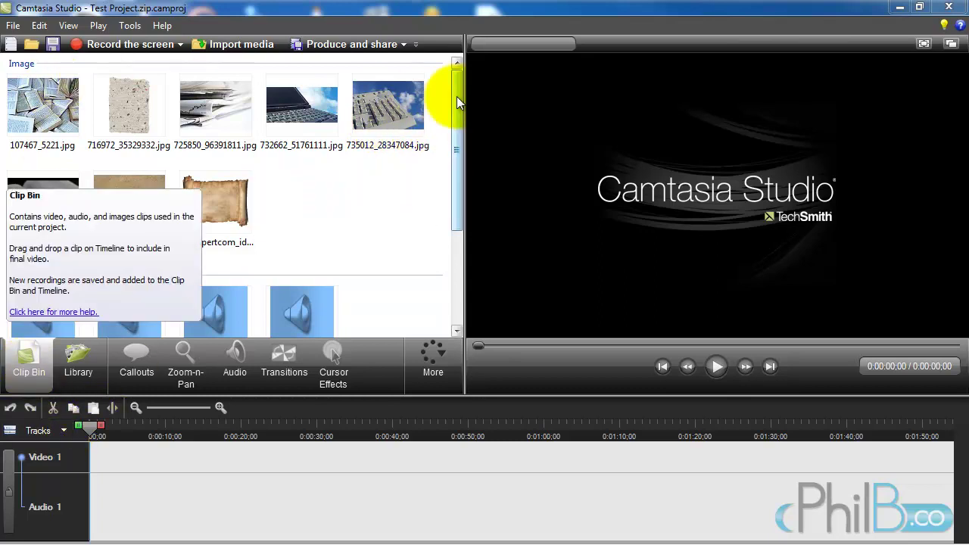
Look through the image, audio and video groups in the Clip Bin of the reopened project.
click(351, 212)
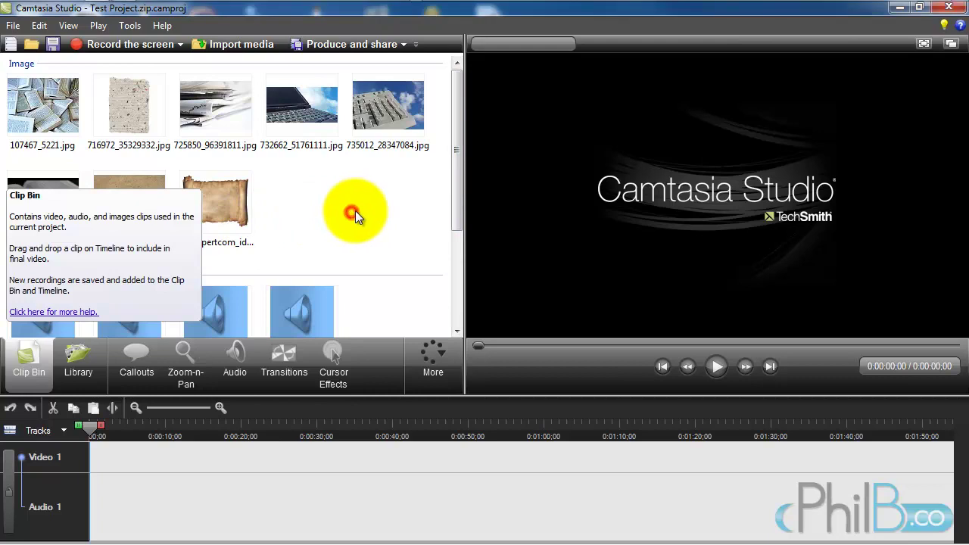
drag(466, 141, 452, 246)
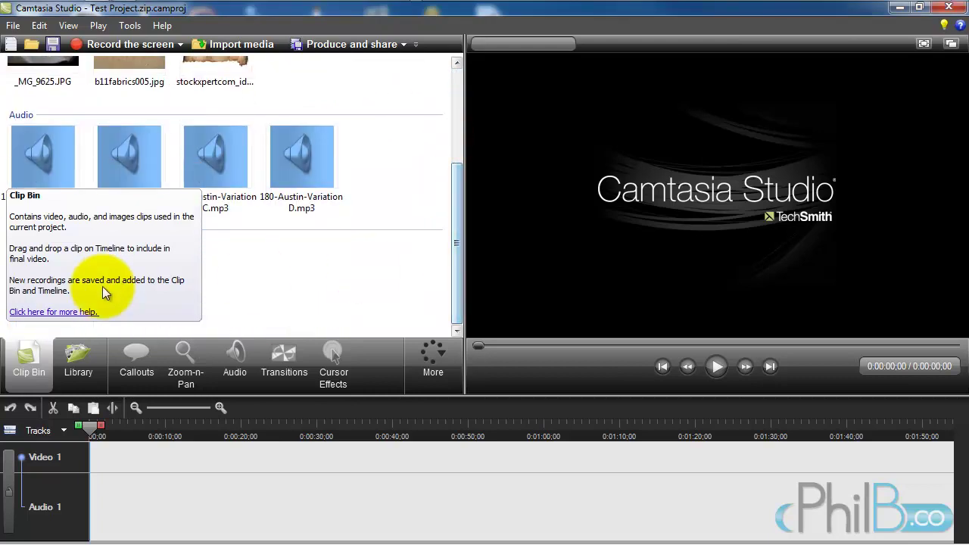
click(195, 254)
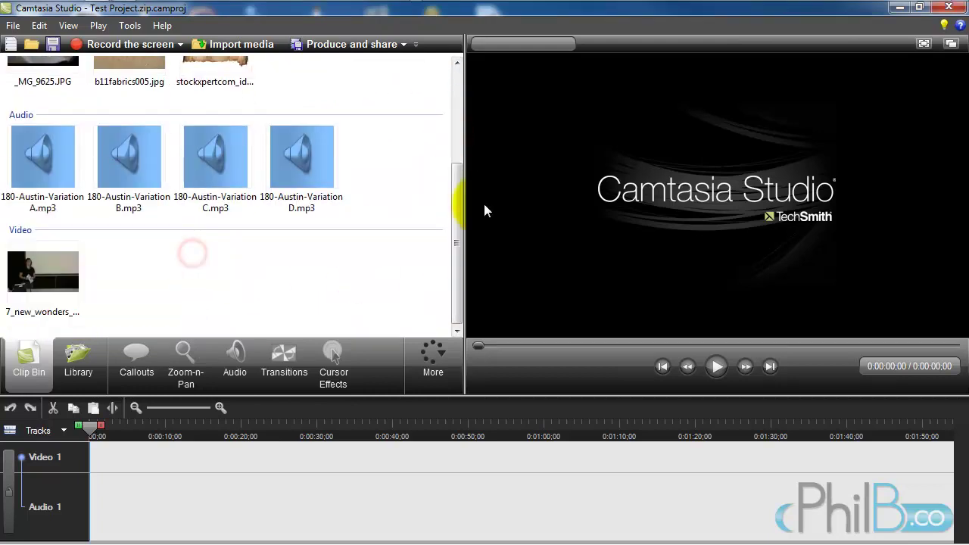
drag(458, 218, 454, 59)
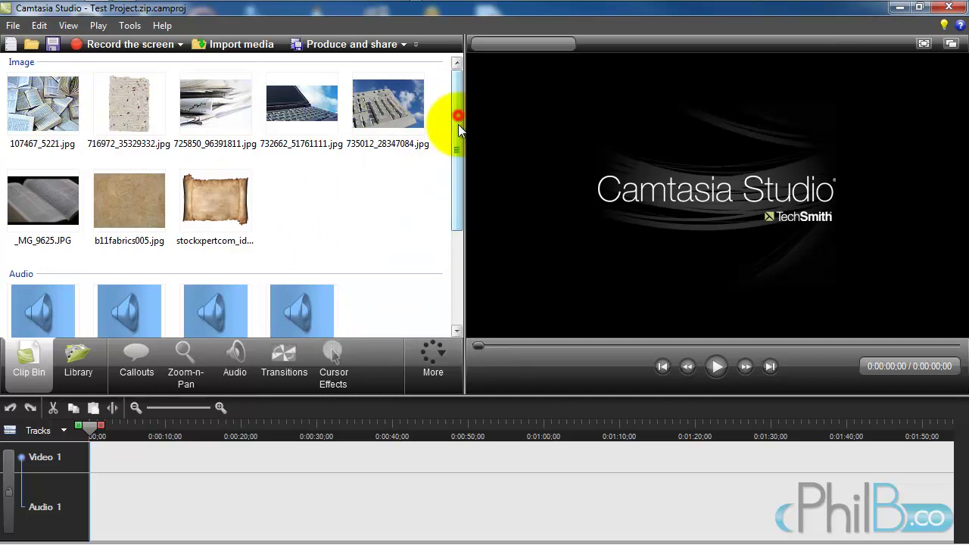
scroll(455, 107, down, 1)
scroll(447, 98, up, 1)
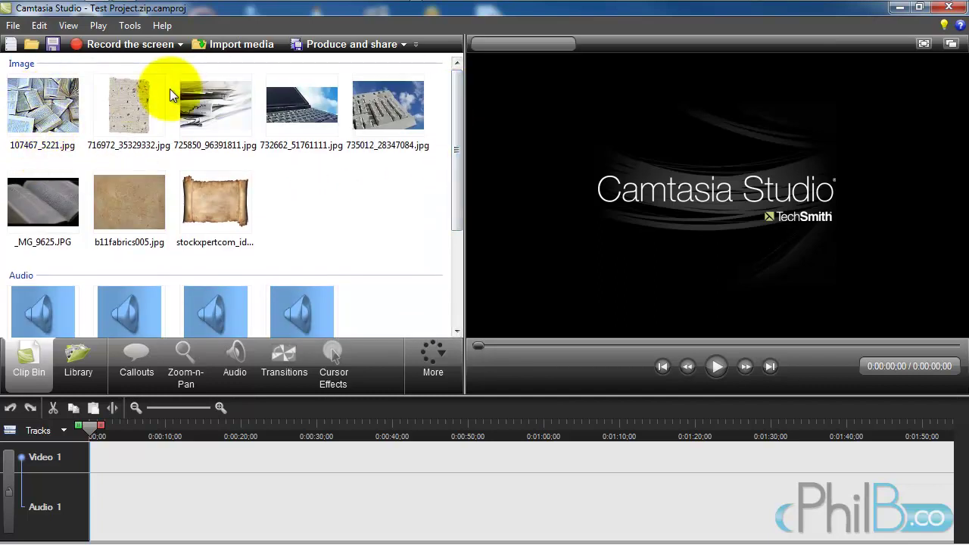
drag(457, 97, 452, 195)
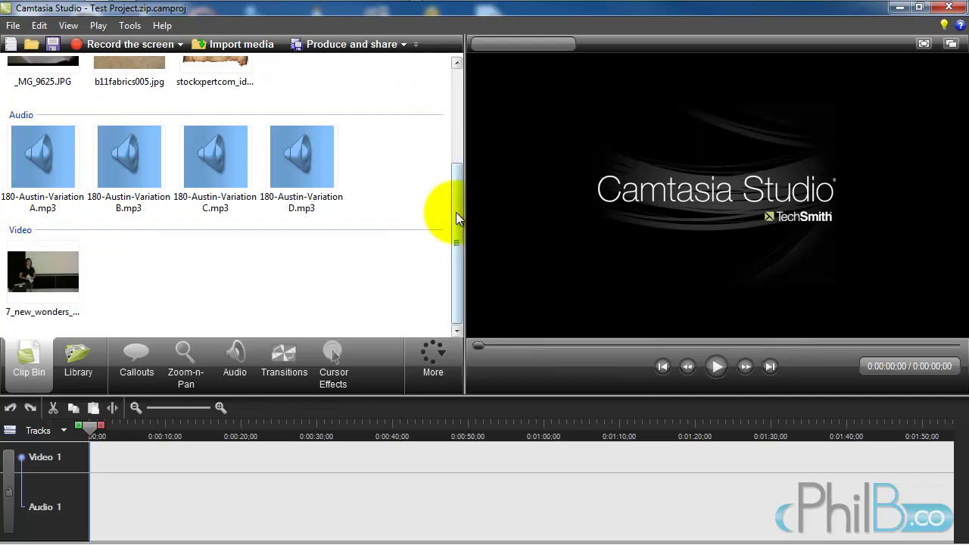
drag(457, 218, 455, 87)
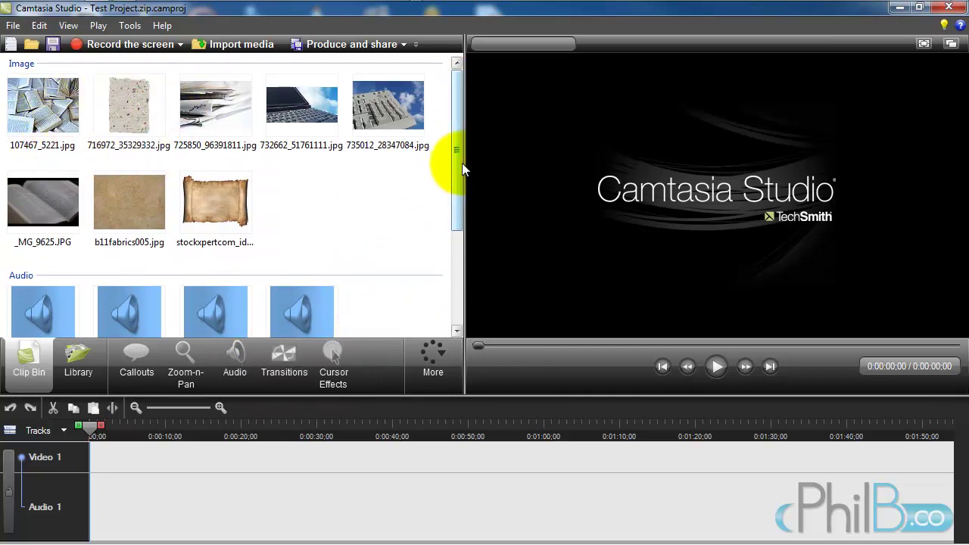
drag(461, 162, 451, 265)
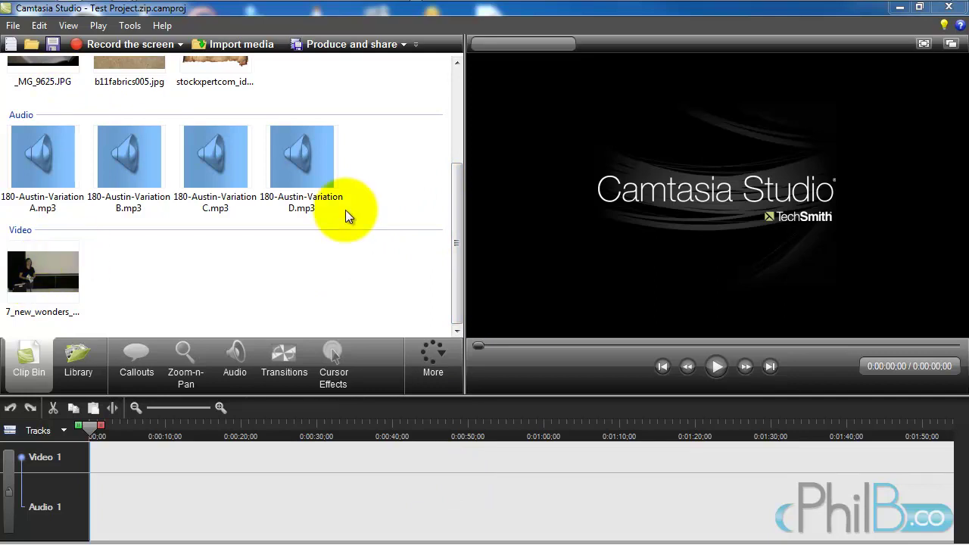
click(458, 172)
drag(459, 172, 454, 54)
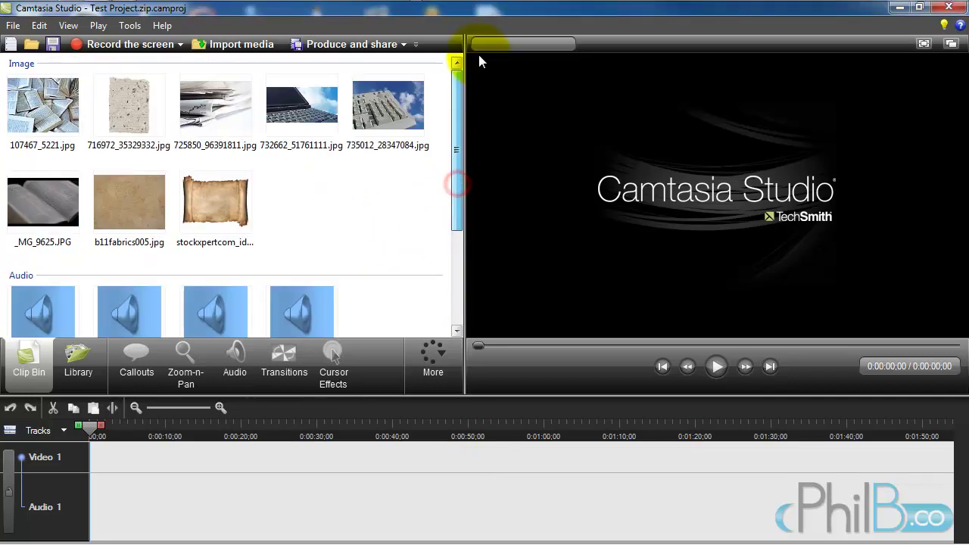
mouse_move(460, 108)
mouse_down()
mouse_move(455, 147)
mouse_move(469, 99)
mouse_up()
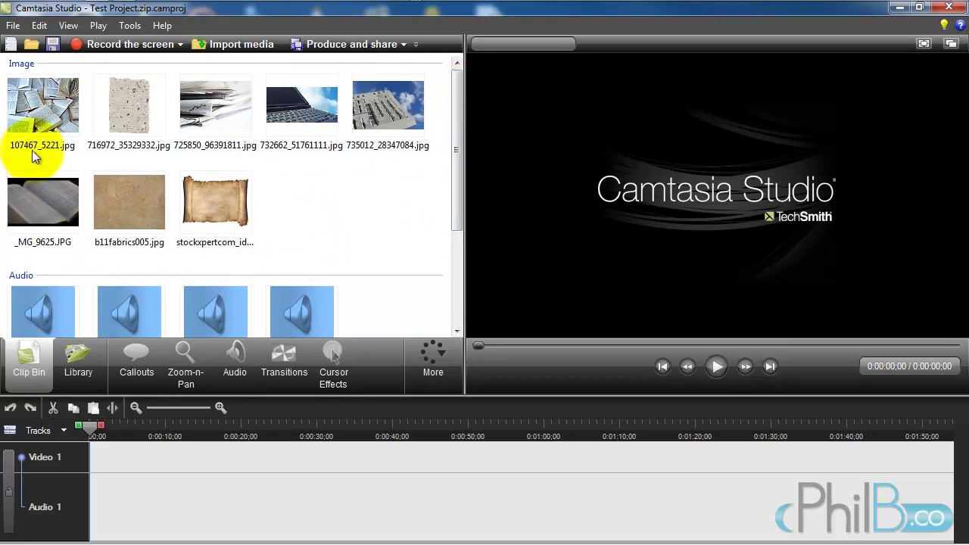
Add the image 107467_5221.jpg to the start of the Video 1 track and accept editing dimensions of 640 x 480.
drag(44, 103, 206, 95)
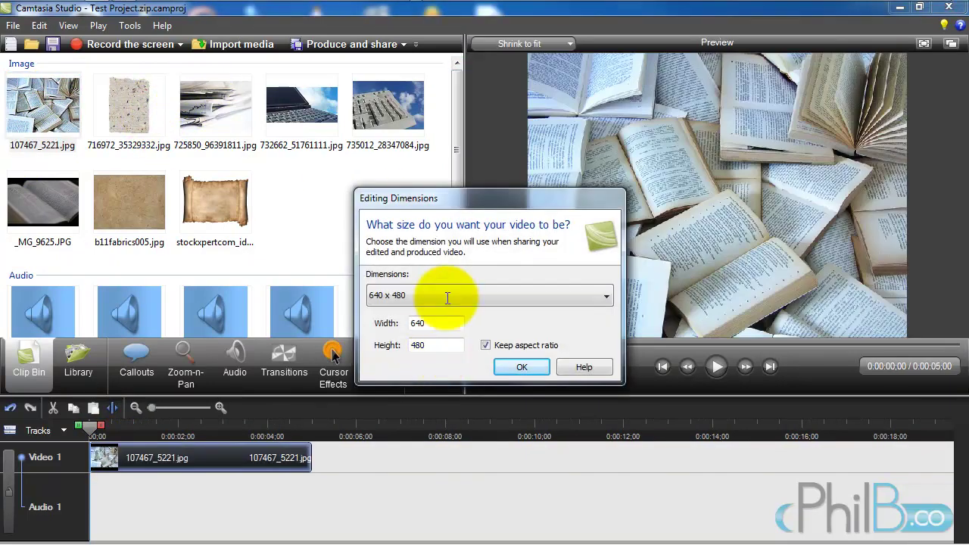
click(519, 369)
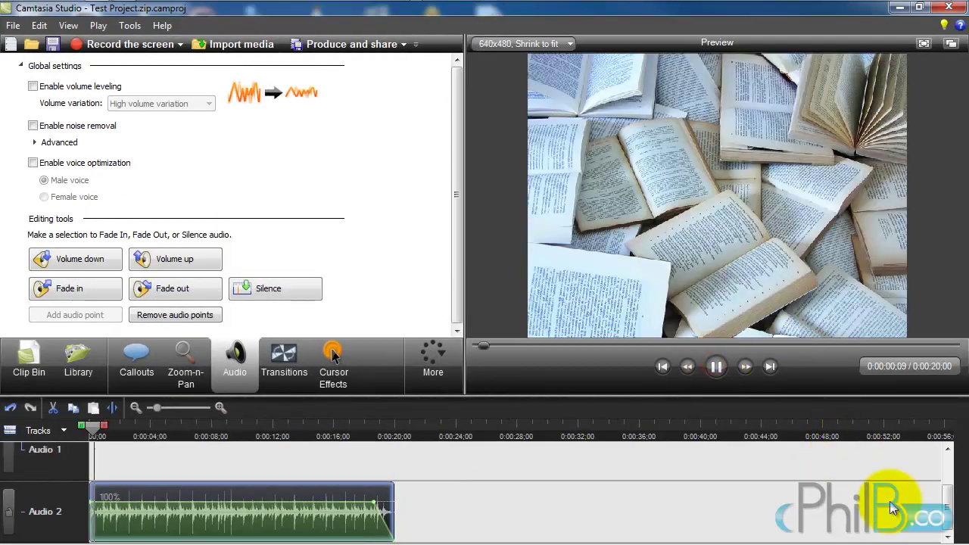
Pause the timeline playback and return to the images in the Clip Bin.
click(715, 367)
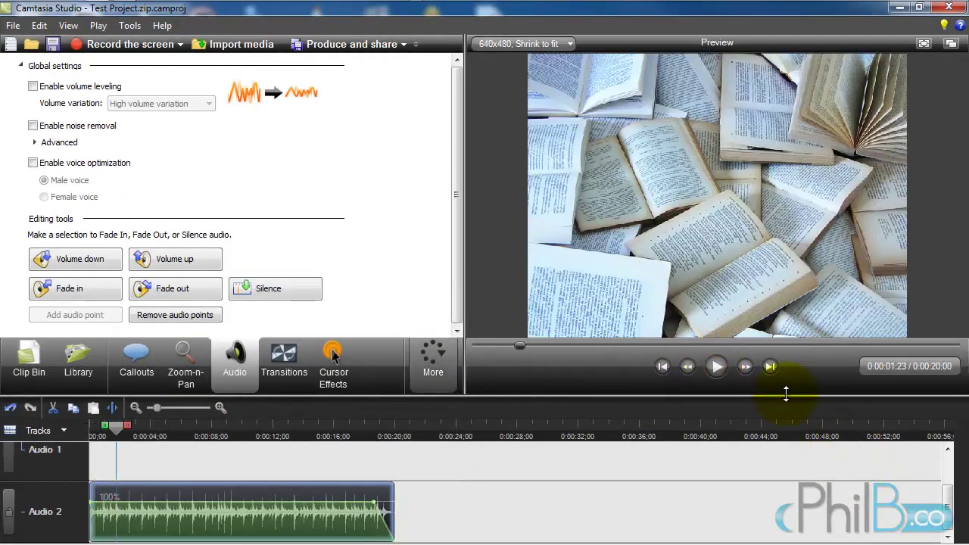
click(26, 356)
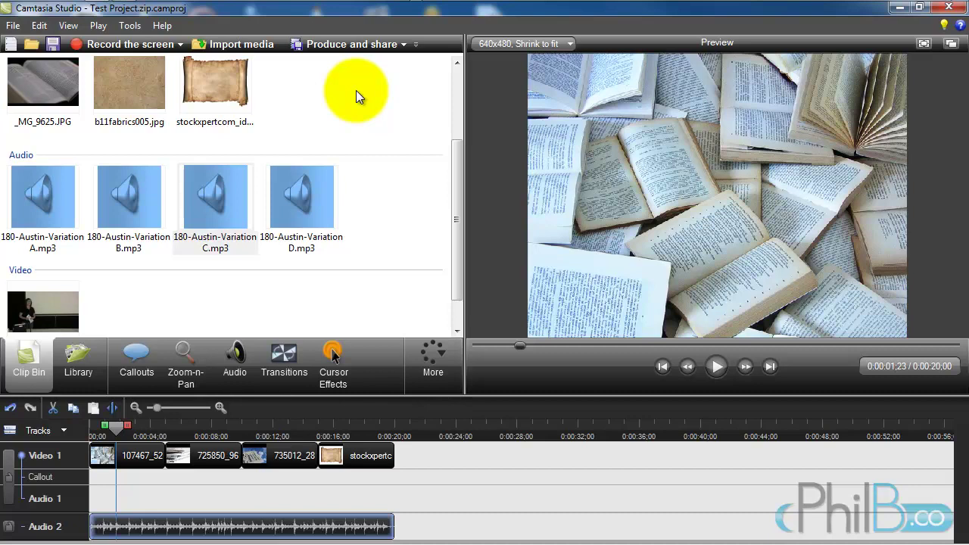
click(457, 84)
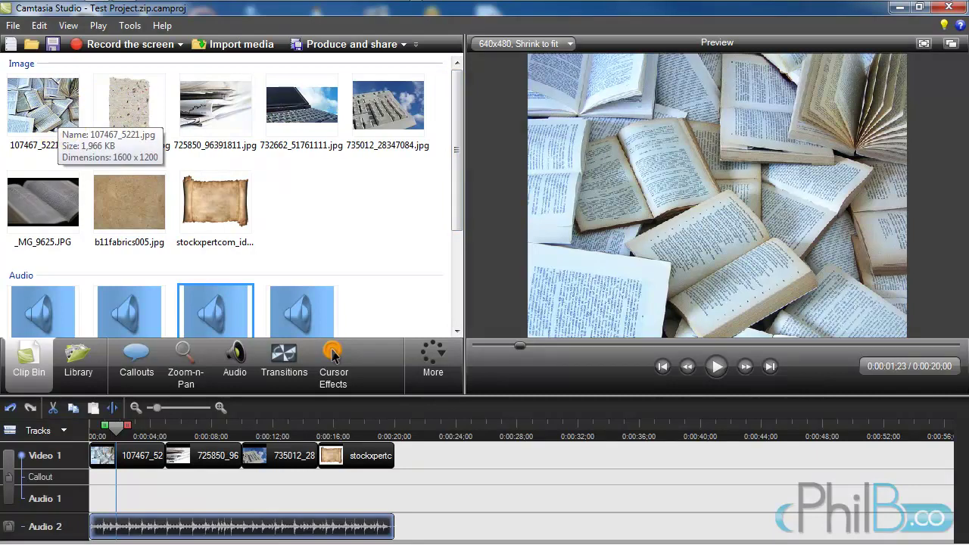
Switch to Windows Explorer to view the saved project files in the Temp folder and return to Camtasia Studio.
key(alt+Tab)
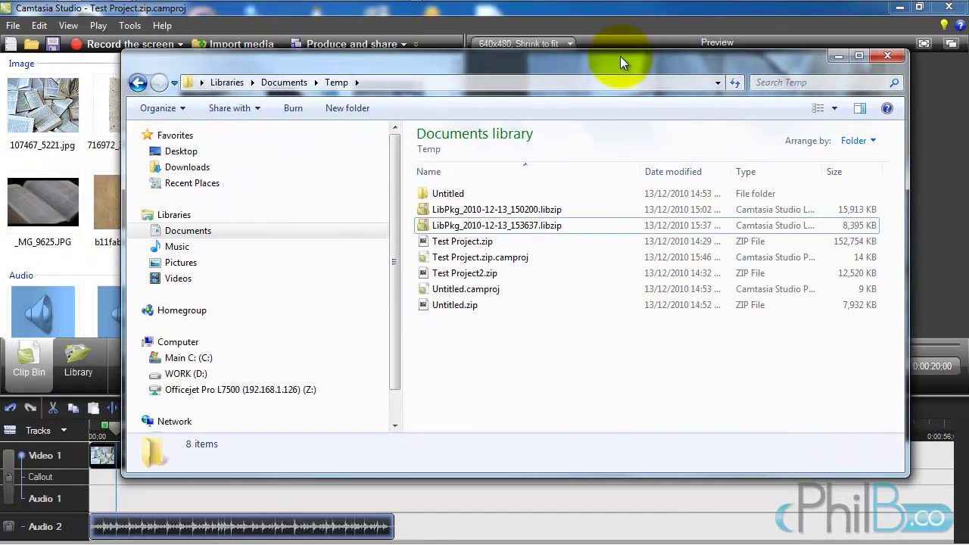
drag(621, 56, 599, 86)
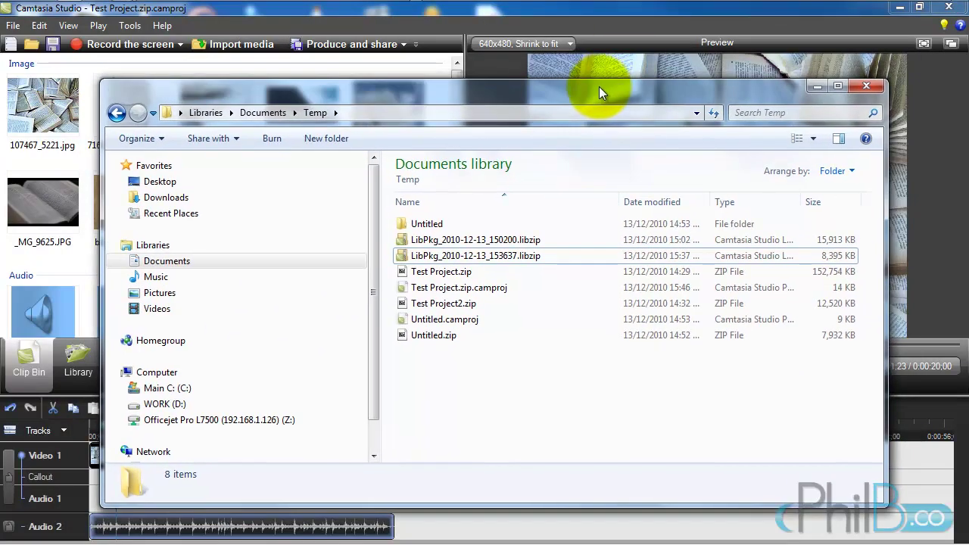
key(alt+Tab)
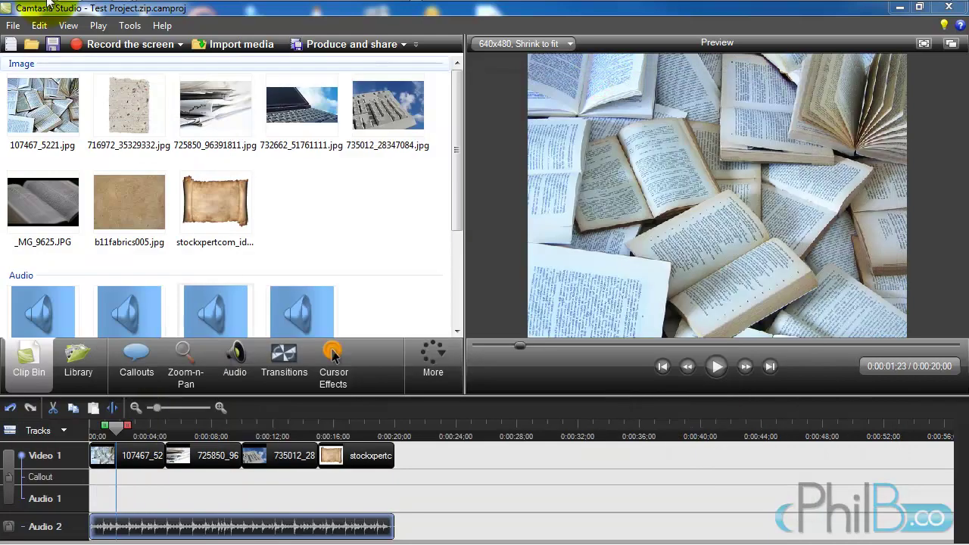
Switch to Windows Explorer and browse the source images in the Photos - Images - Icons folder on drive D.
mouse_move(35, 17)
mouse_move(68, 10)
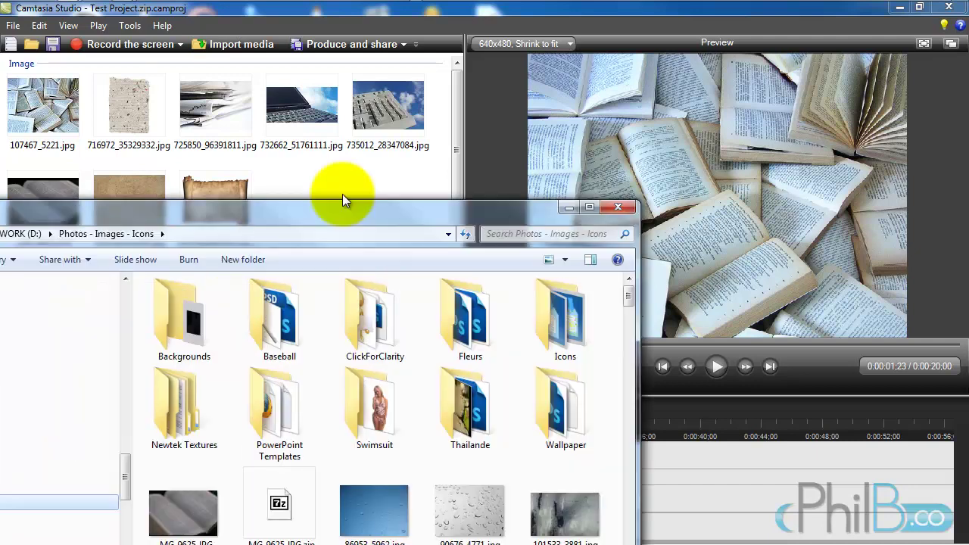
drag(342, 194, 313, 48)
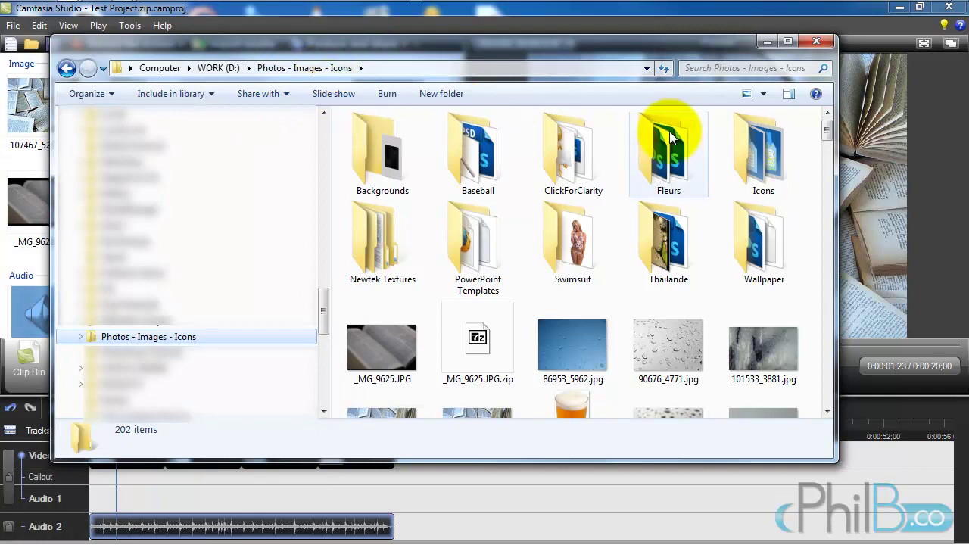
drag(826, 135, 831, 189)
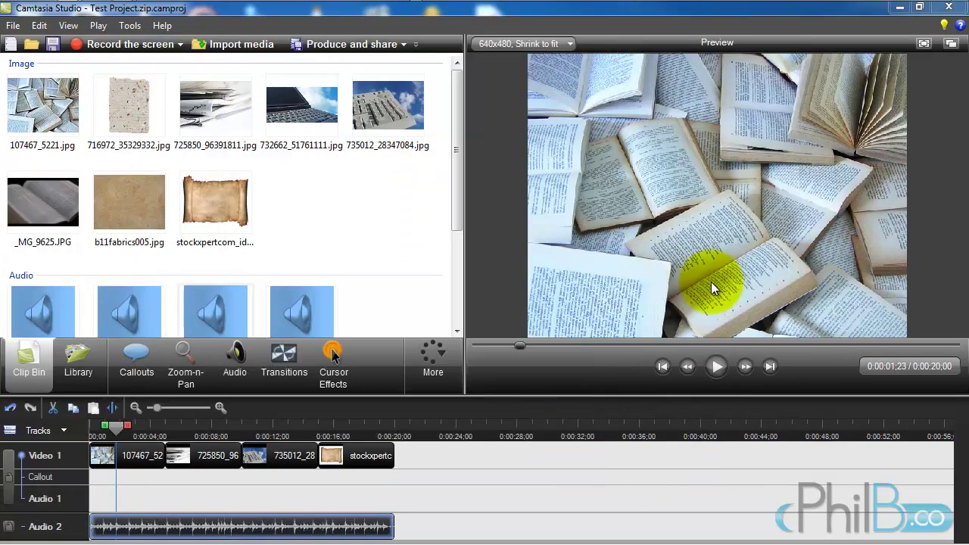
Export the project as Test Project.zip.zip in the Temp folder, including all files from the Clip Bin.
click(13, 26)
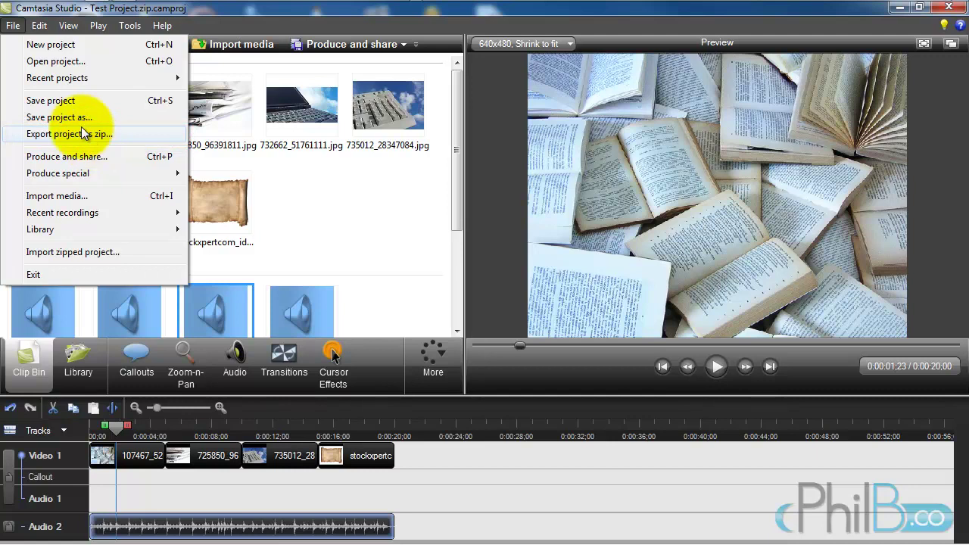
click(39, 137)
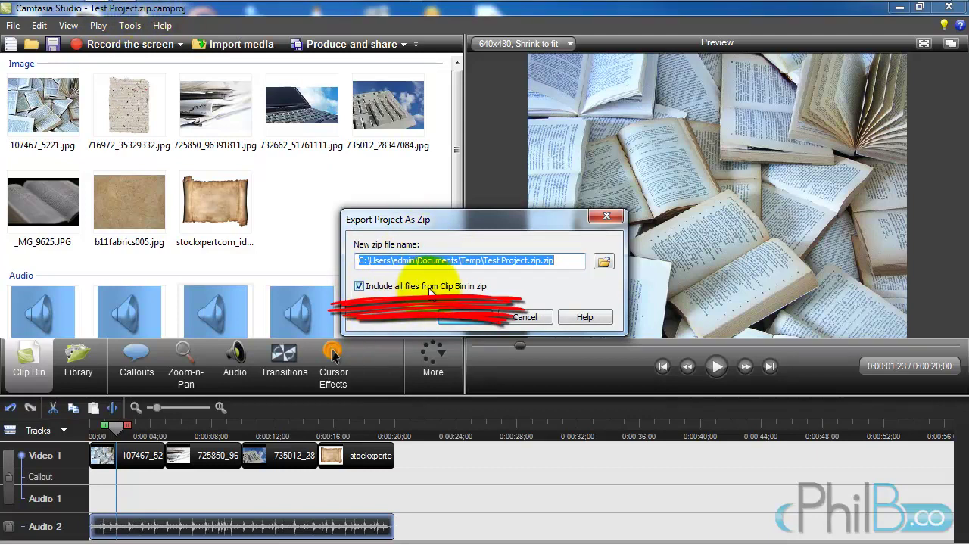
click(359, 286)
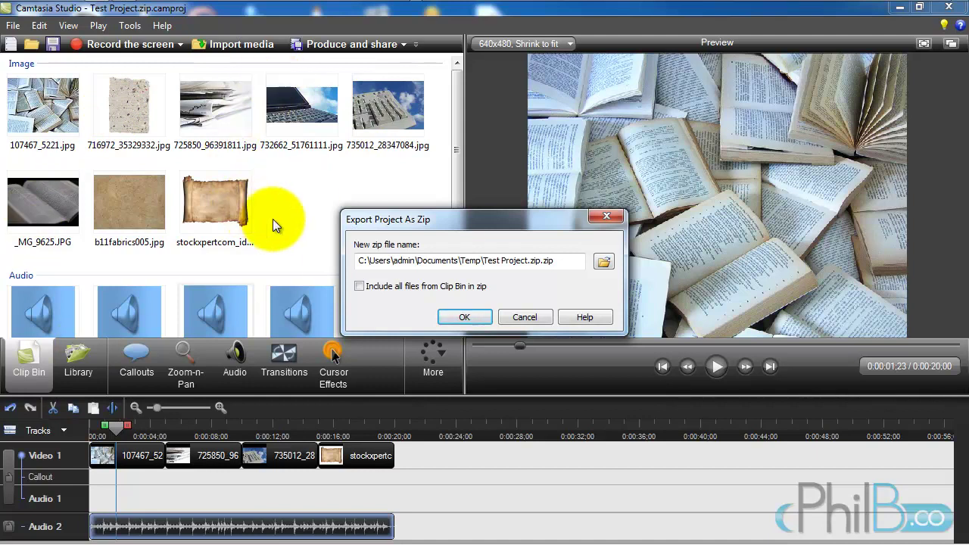
click(359, 286)
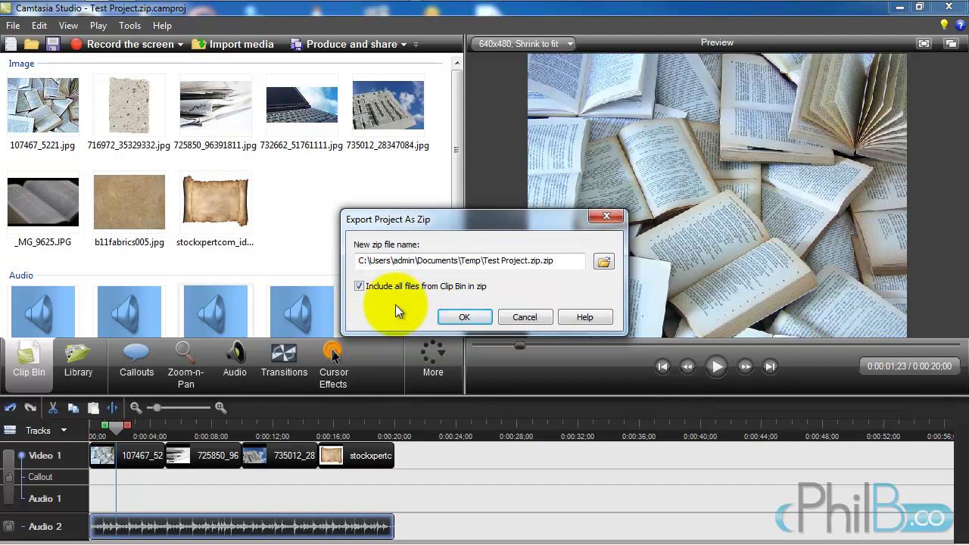
click(484, 317)
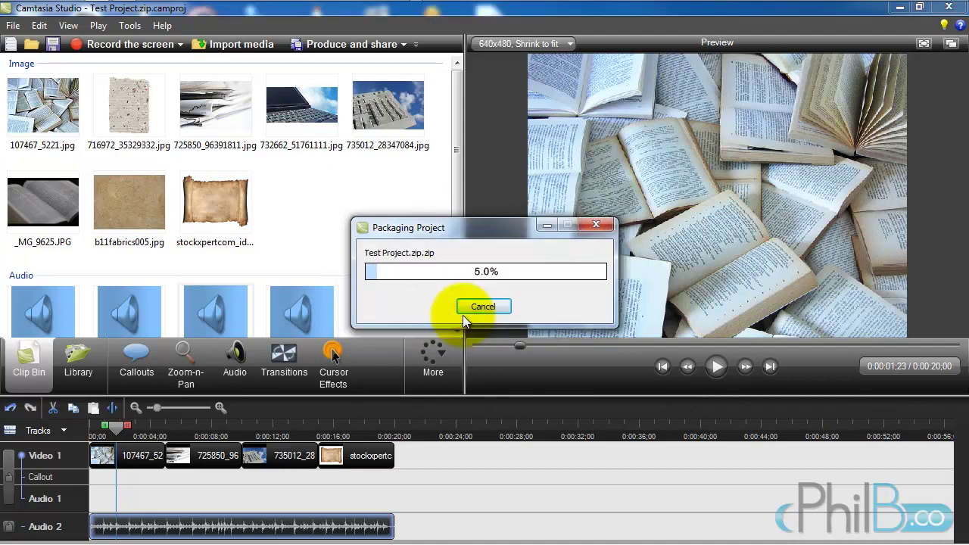
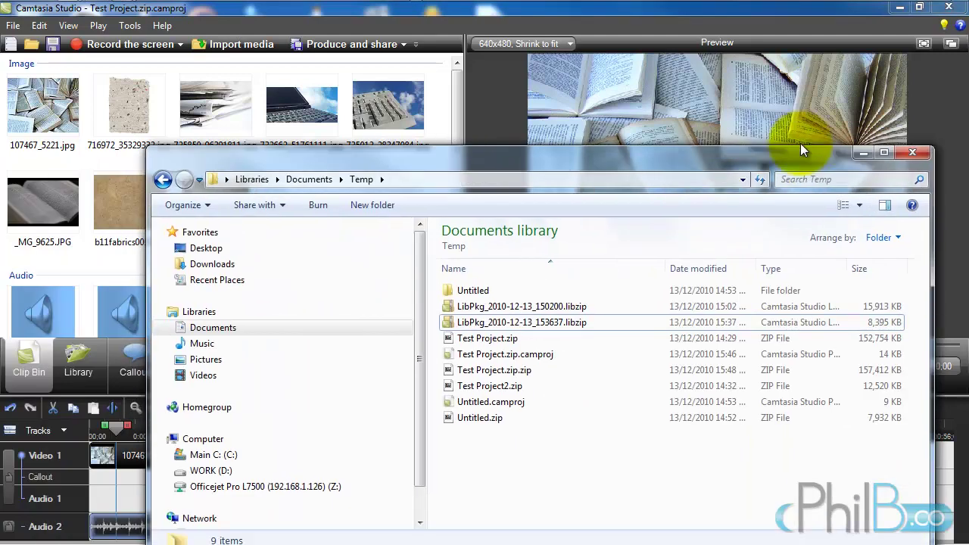
Inspect the contents of the exported Test Project.zip.zip from the Temp folder and return to the Clip Bin's audio and video media.
drag(800, 143, 732, 58)
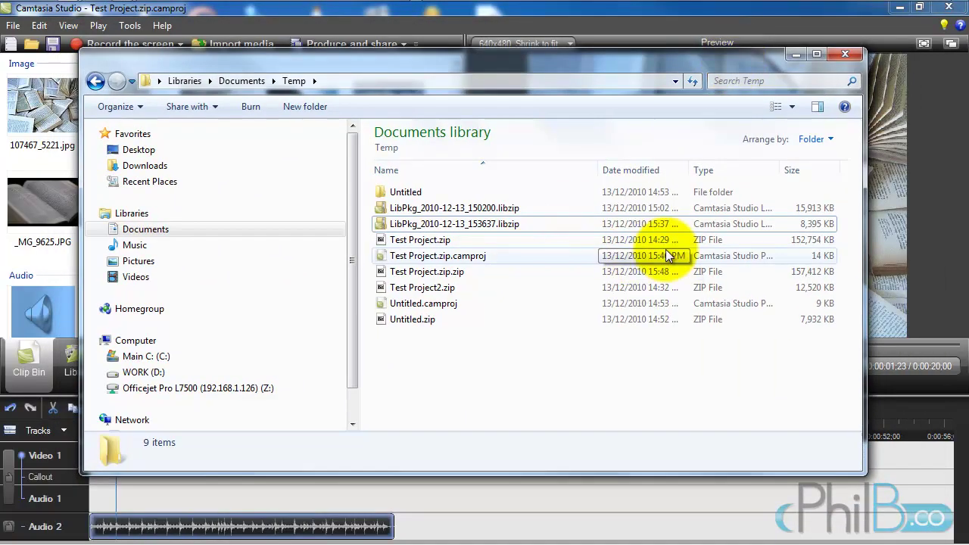
click(442, 277)
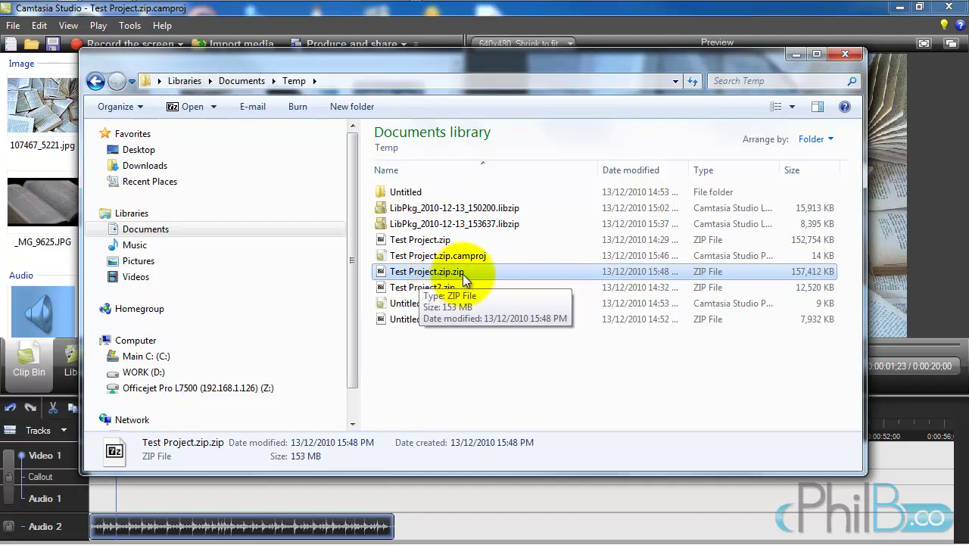
double_click(446, 277)
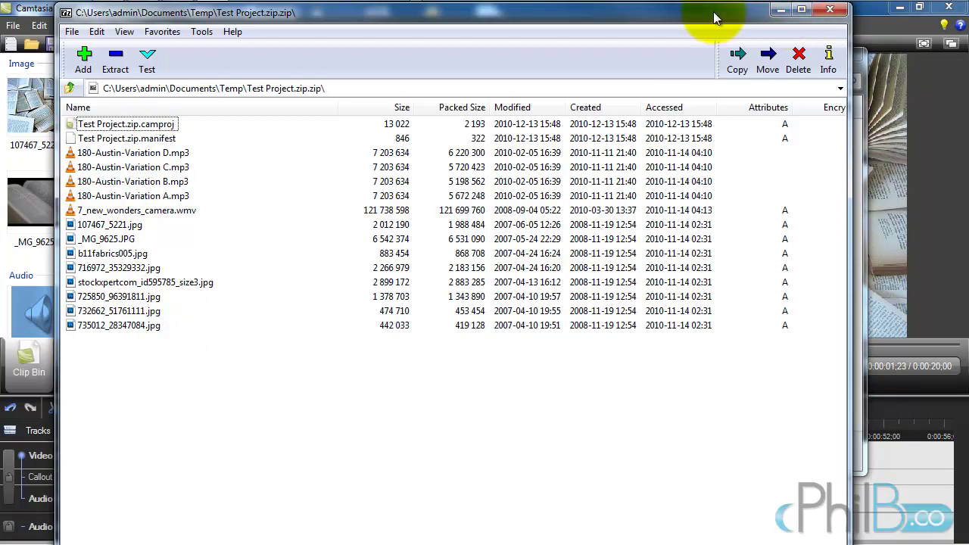
click(831, 15)
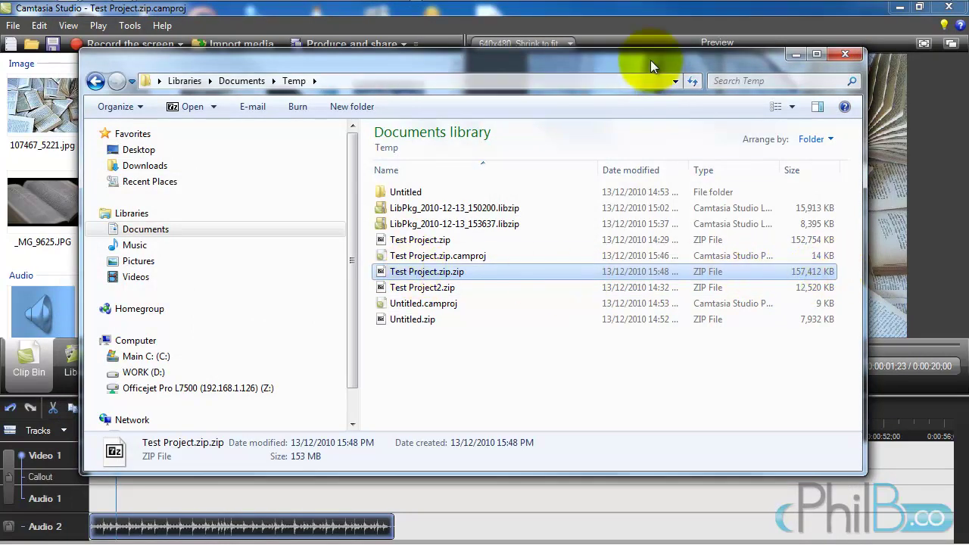
key(super+Down)
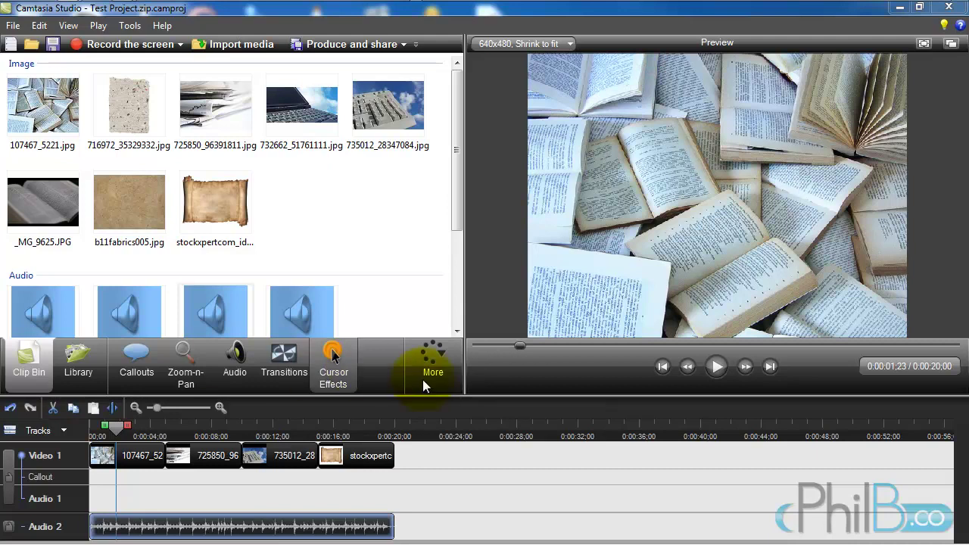
drag(458, 175, 461, 274)
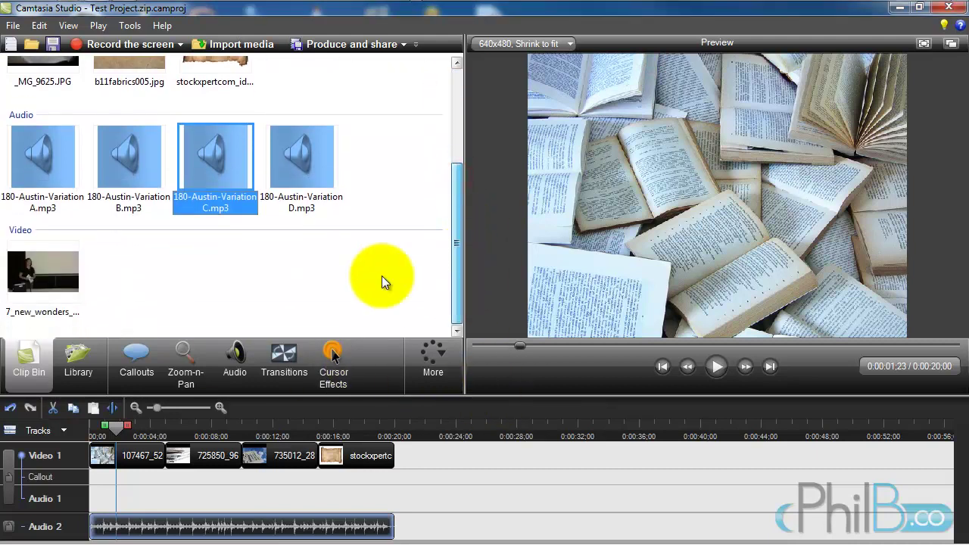
Remove all unused clips from the Clip Bin.
click(38, 277)
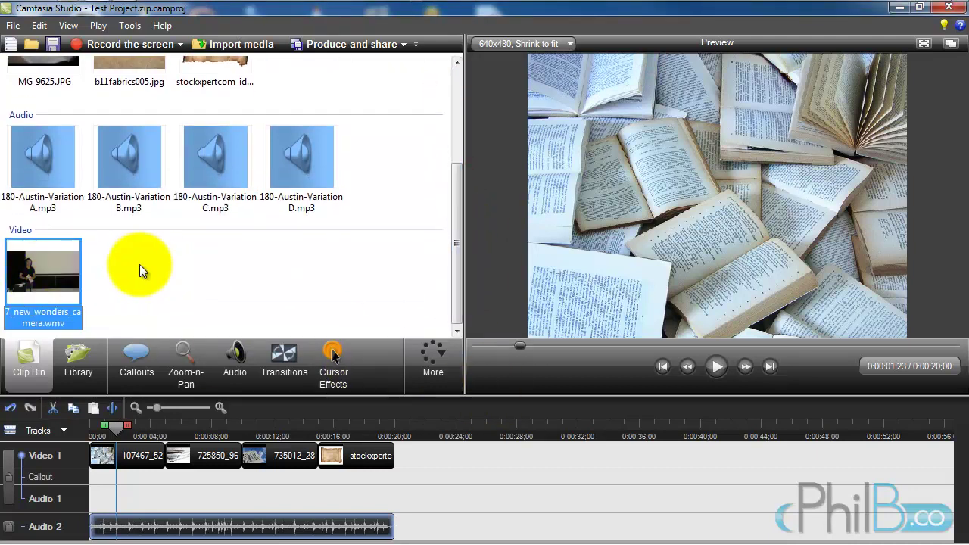
mouse_move(63, 268)
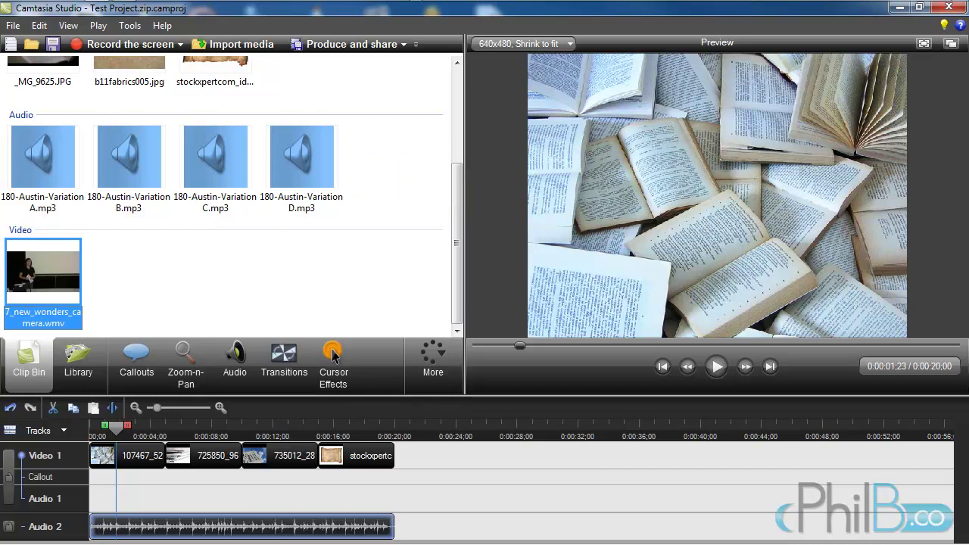
click(334, 264)
drag(454, 218, 461, 126)
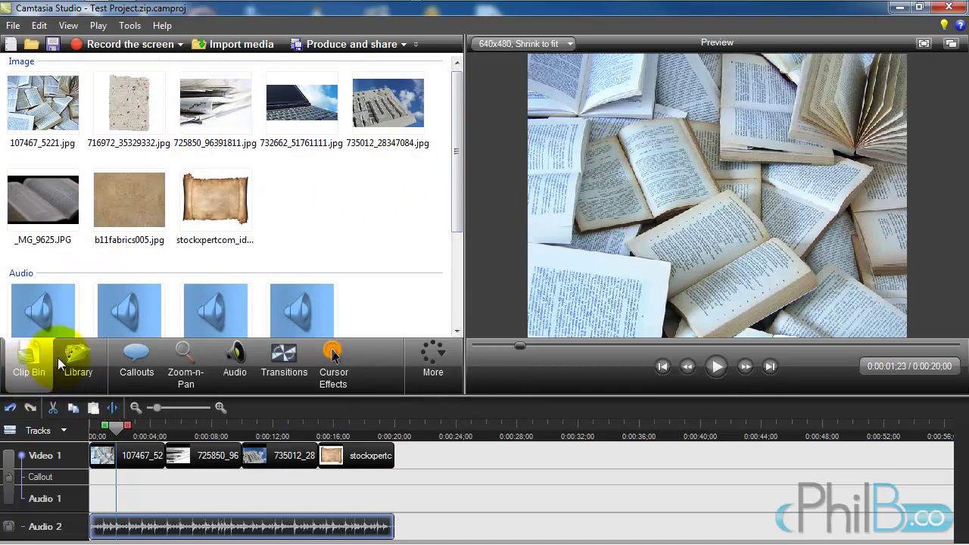
right_click(370, 200)
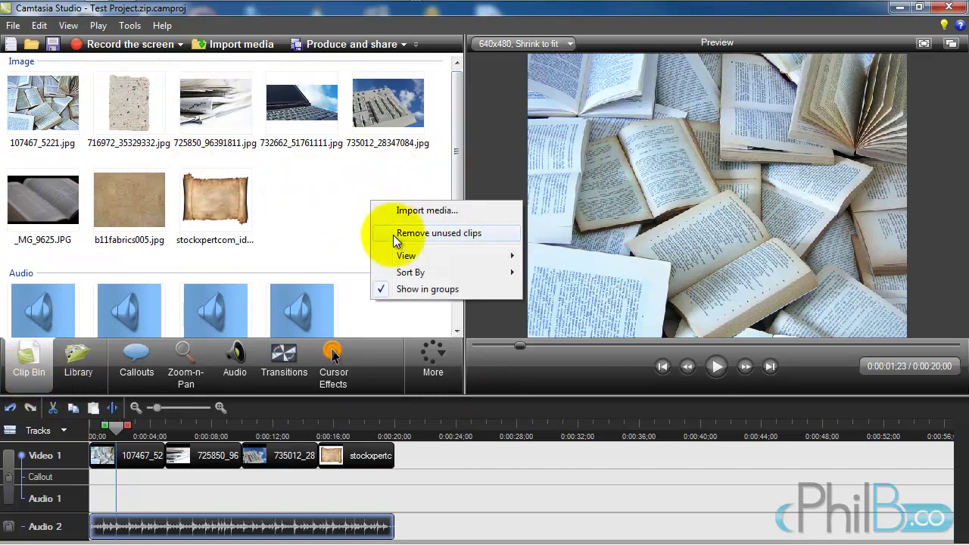
click(393, 234)
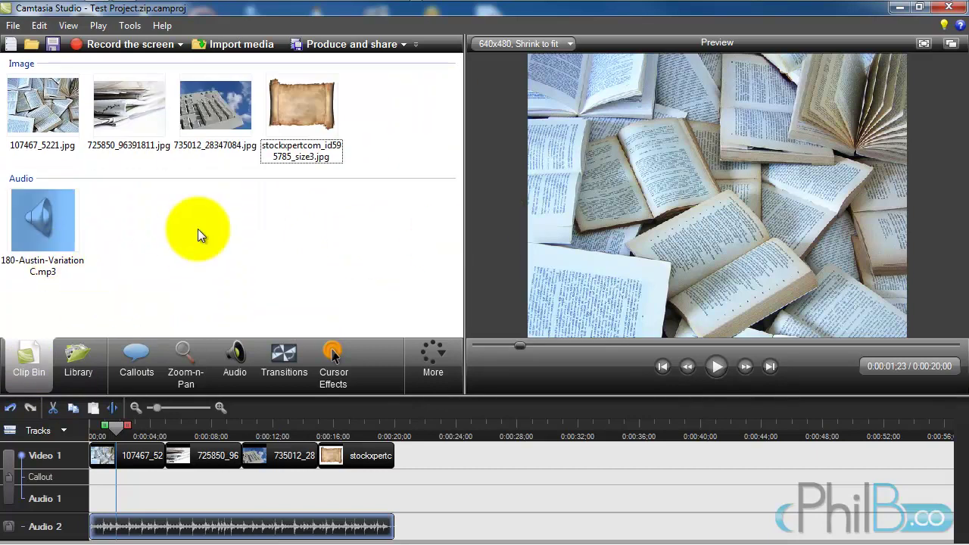
Export the project as Test Project.zip-2.zip in the Temp folder, including all files from the Clip Bin.
click(13, 25)
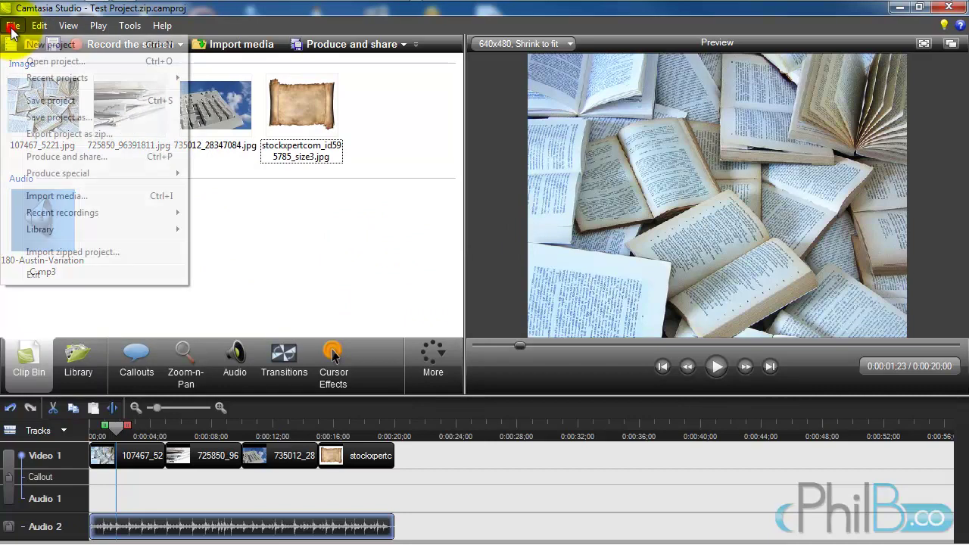
click(46, 134)
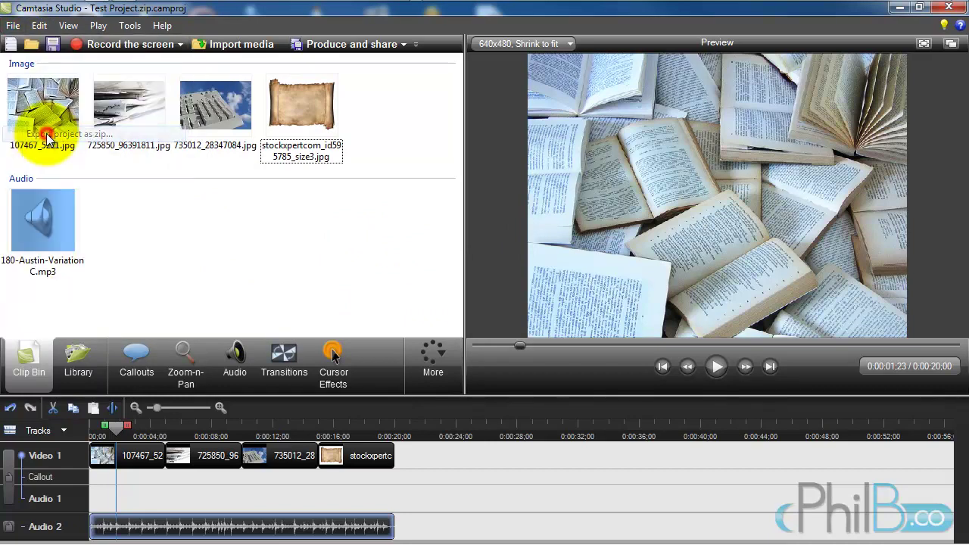
click(522, 261)
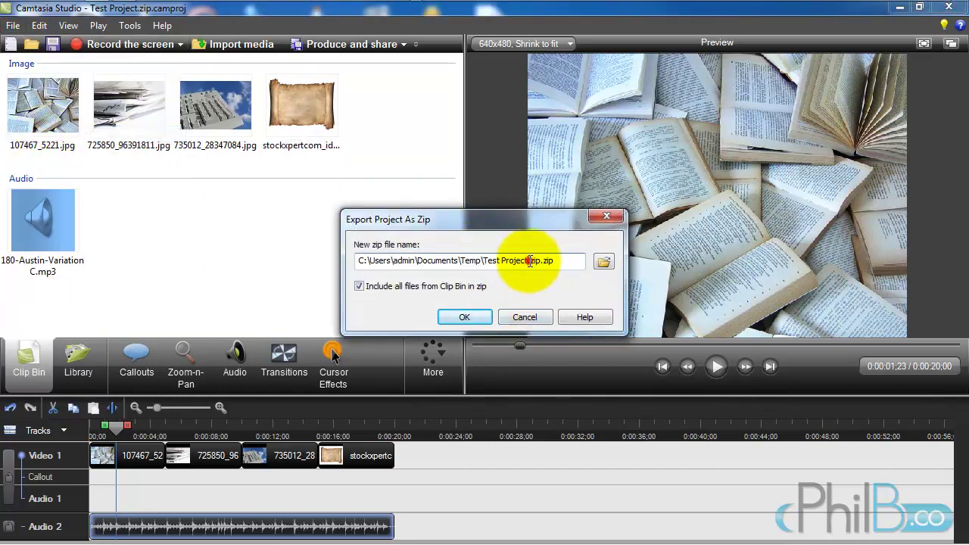
text(-2)
key(Return)
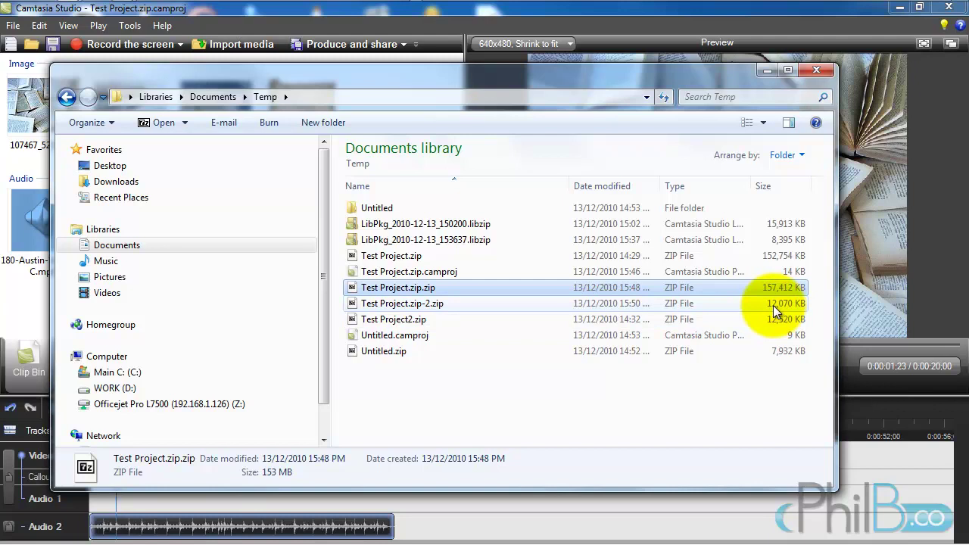
Inspect the contents of Test Project.zip-2.zip, including its camproj and manifest files, and close the archive and folder windows.
double_click(411, 309)
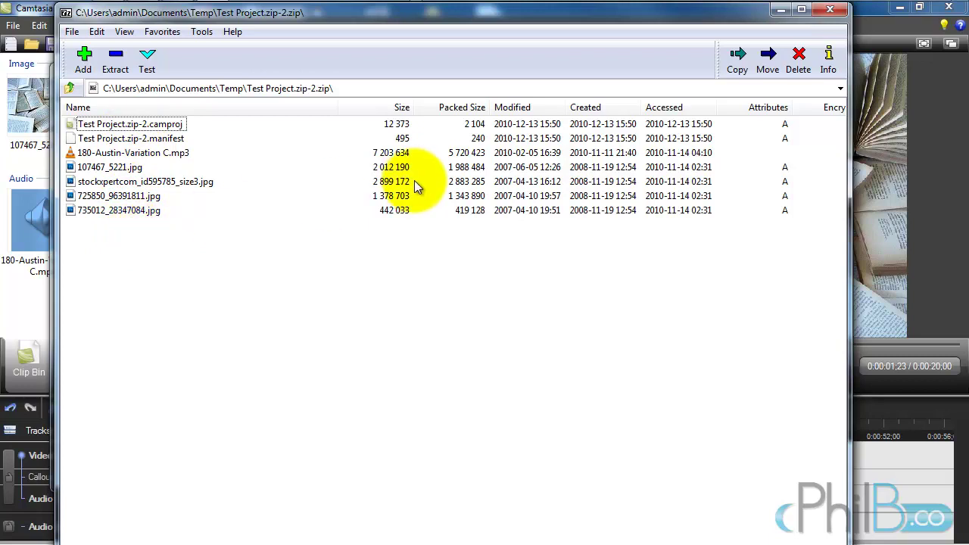
click(161, 126)
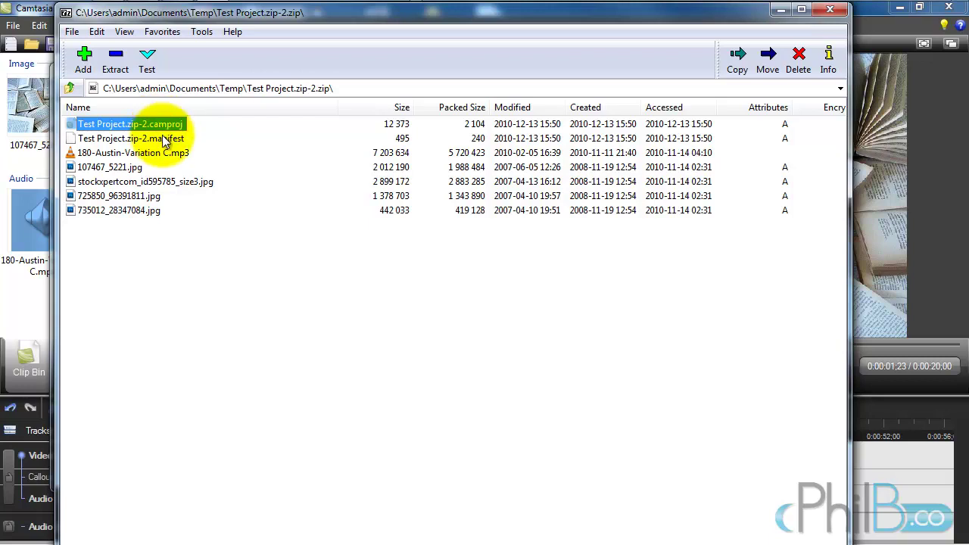
ctrl+click(168, 140)
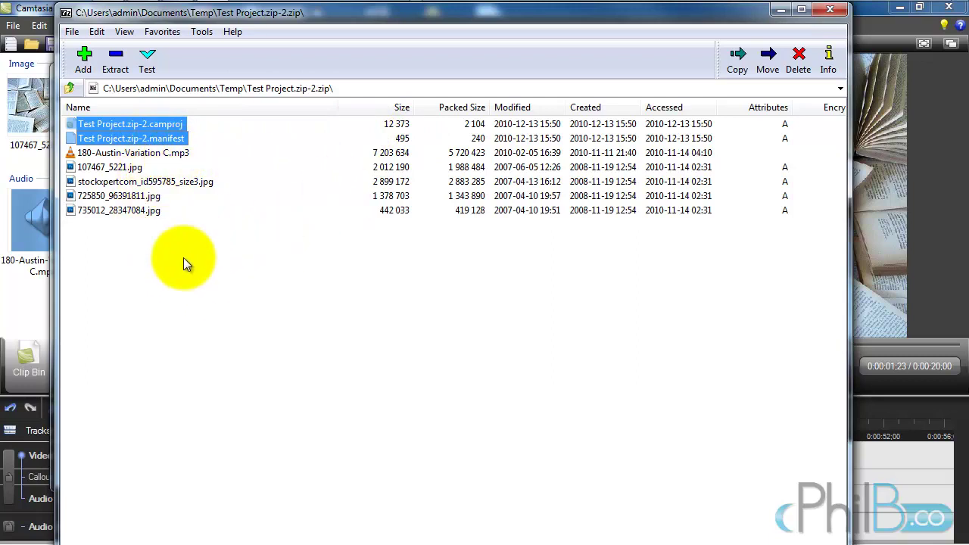
click(831, 13)
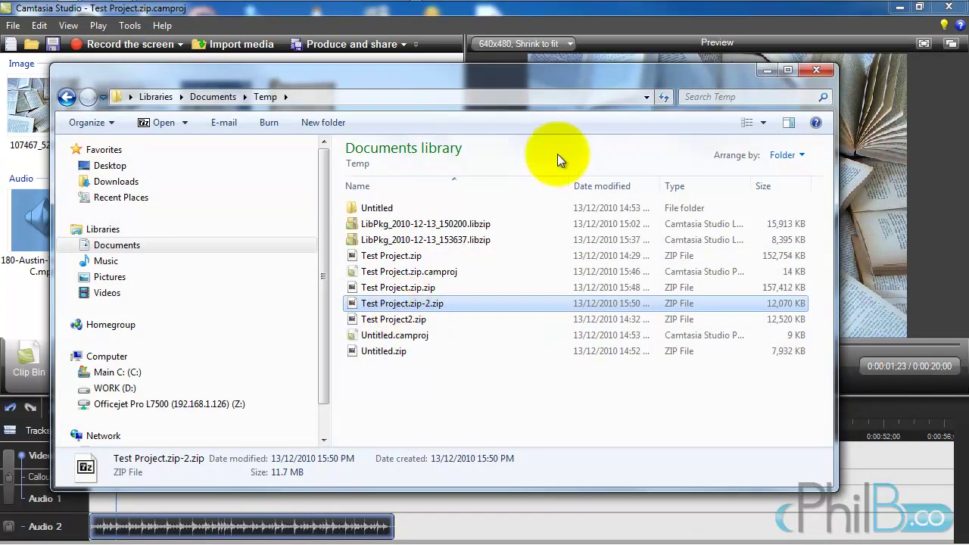
click(817, 70)
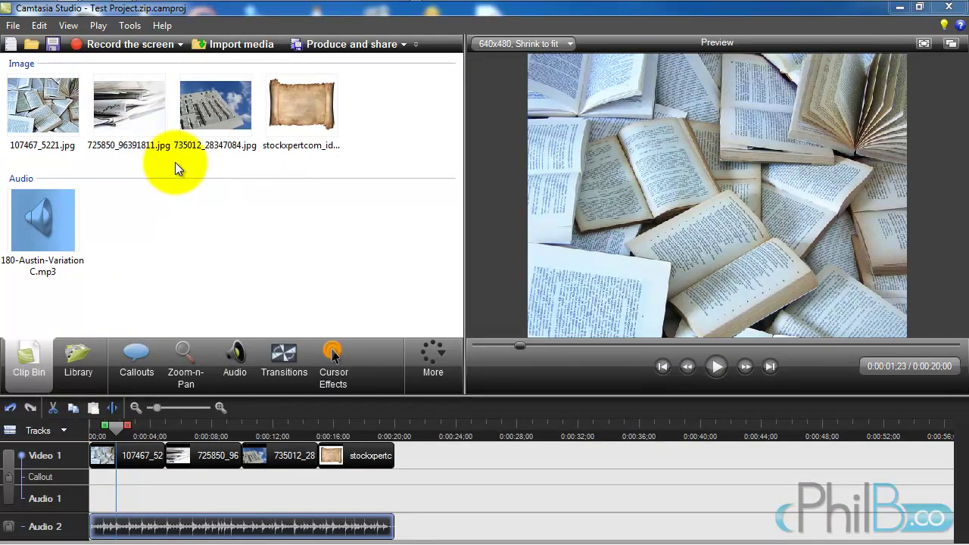
Start a new project without saving changes, and import the zipped project Test Project.zip-2.zip into the Temp folder with opening after import enabled.
click(9, 43)
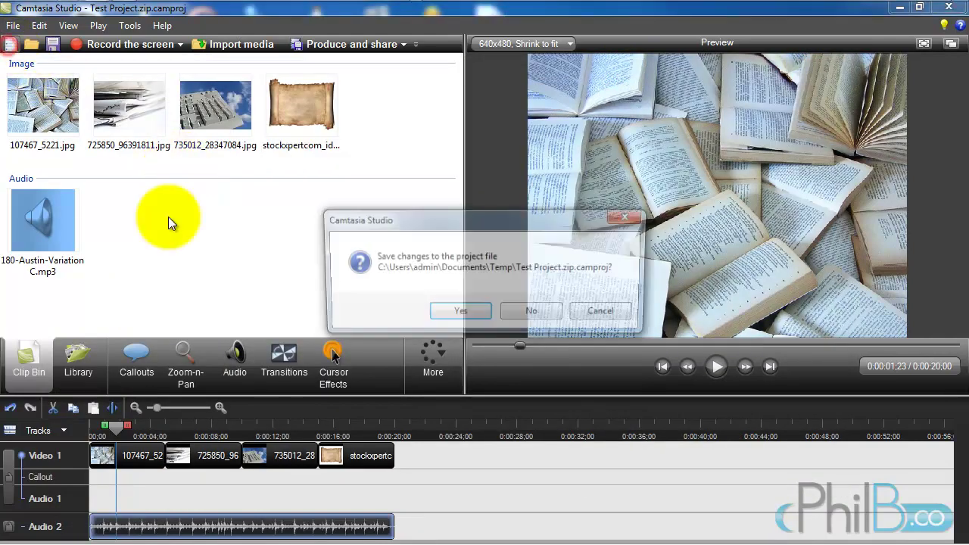
click(520, 320)
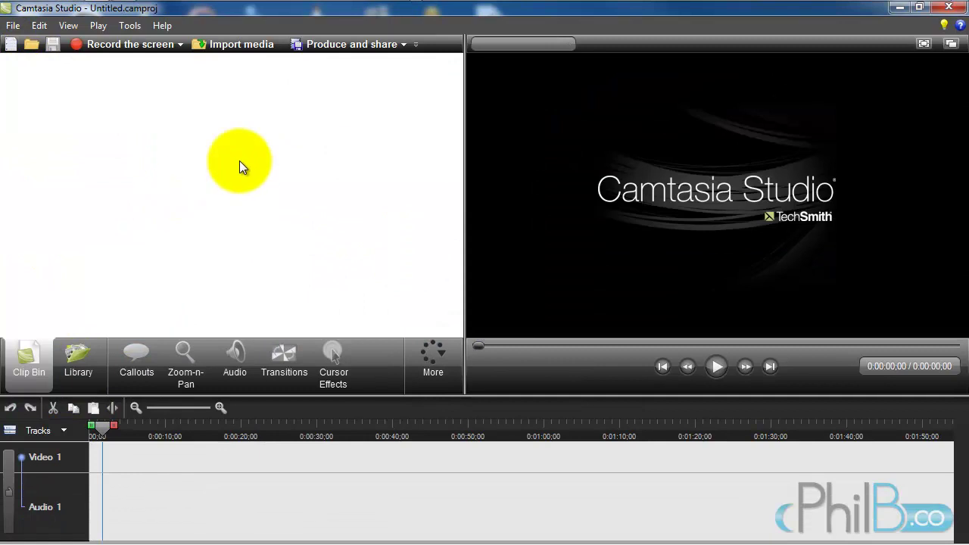
click(14, 28)
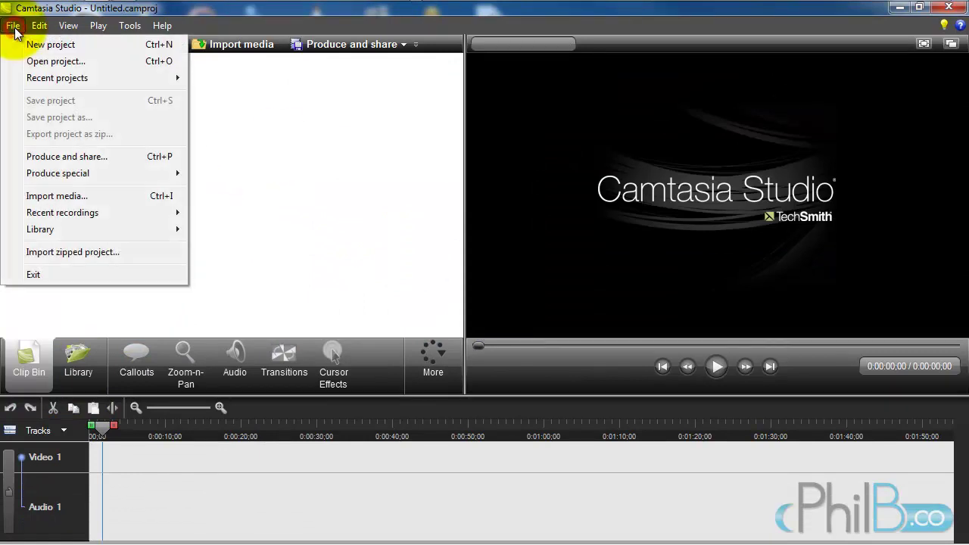
mouse_move(28, 218)
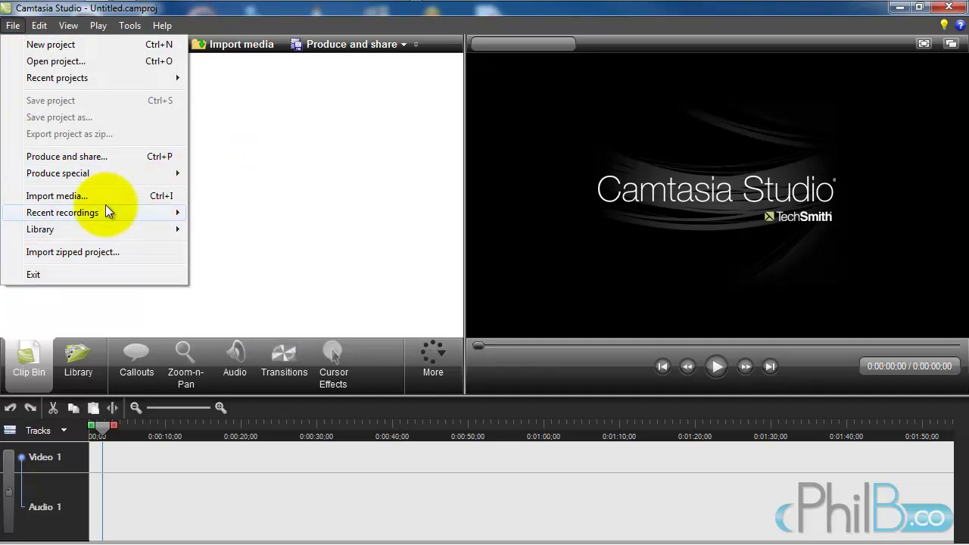
mouse_move(78, 215)
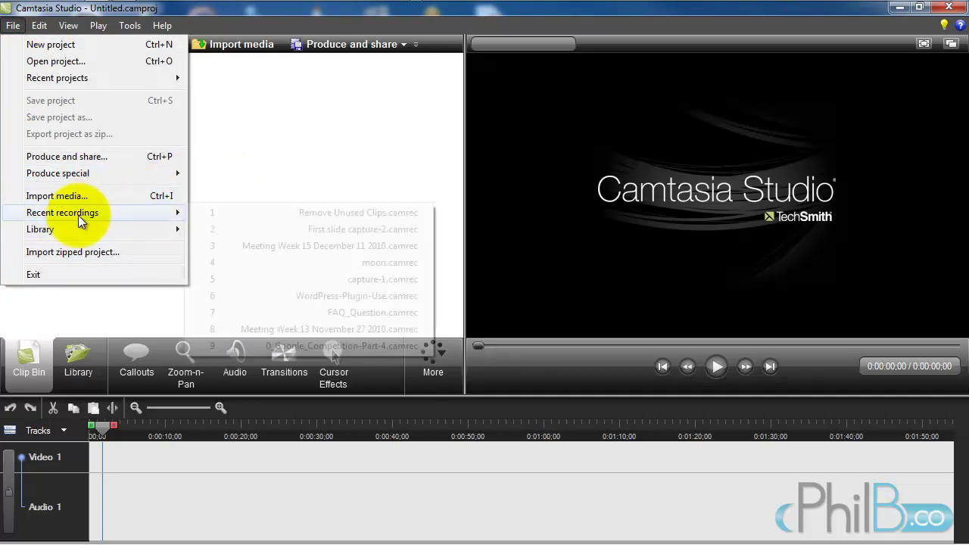
click(42, 253)
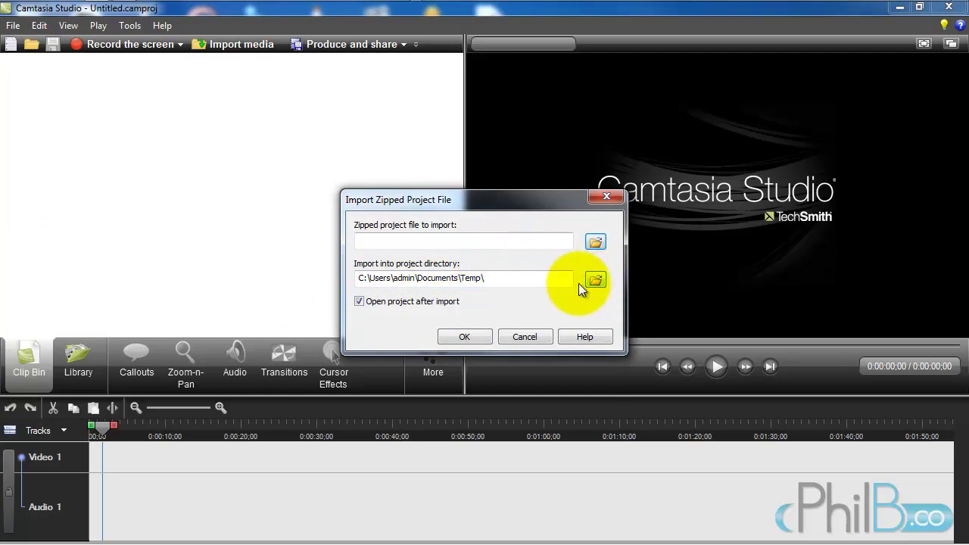
click(604, 241)
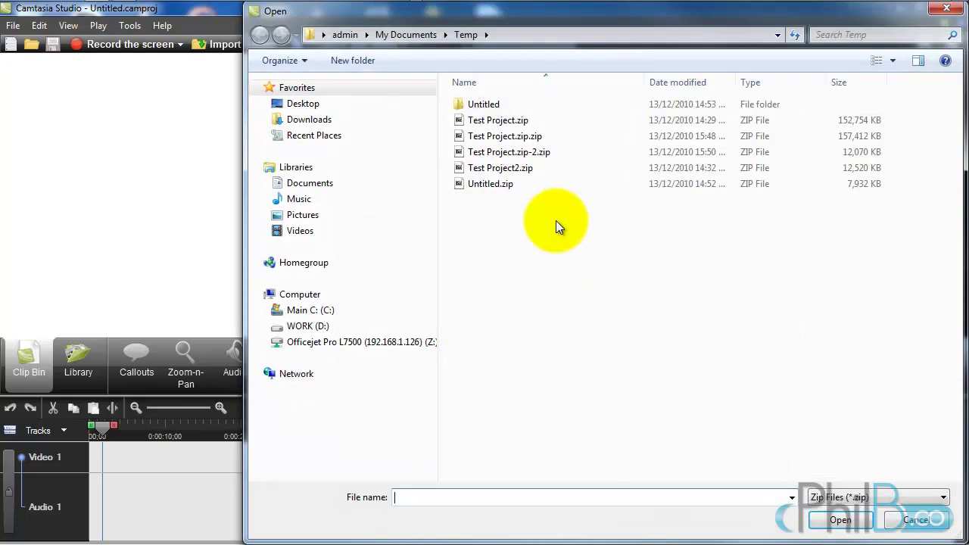
click(507, 155)
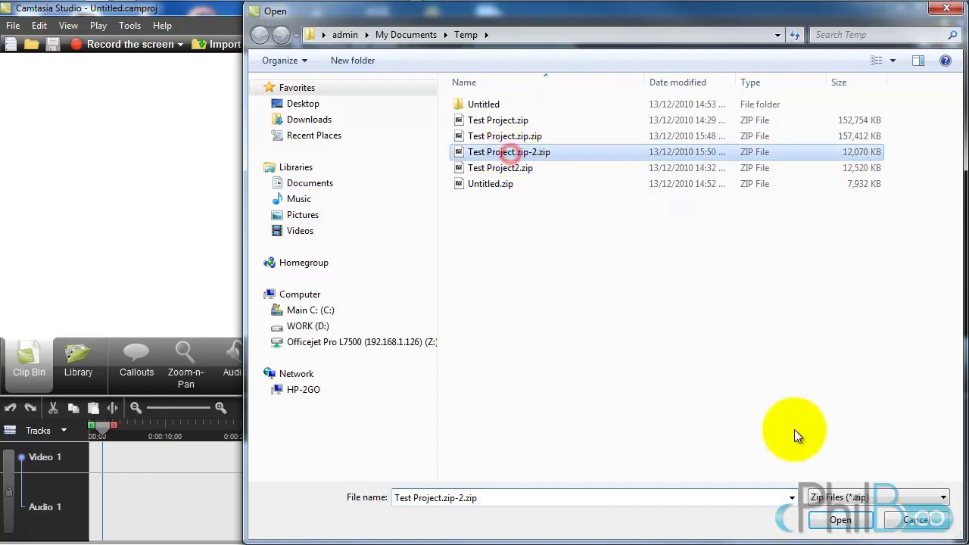
click(840, 520)
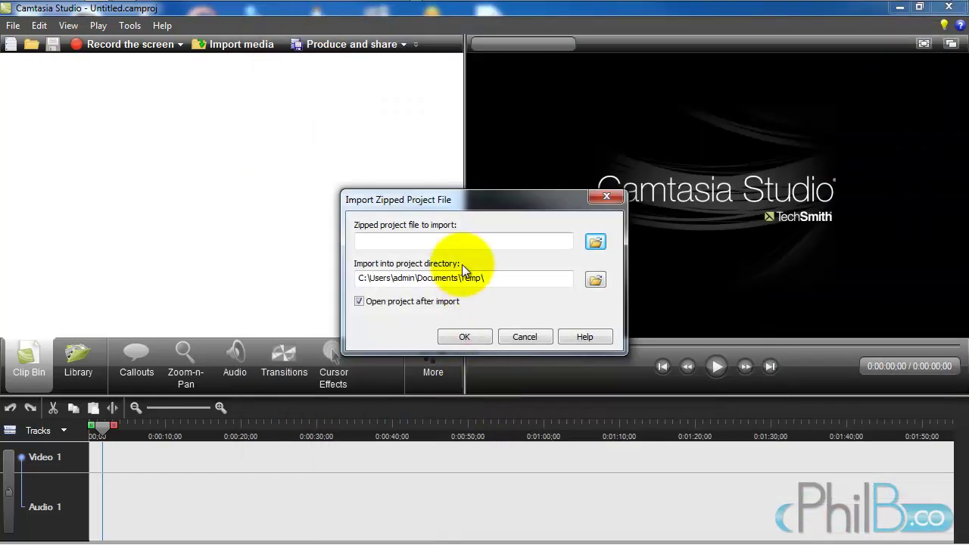
click(465, 335)
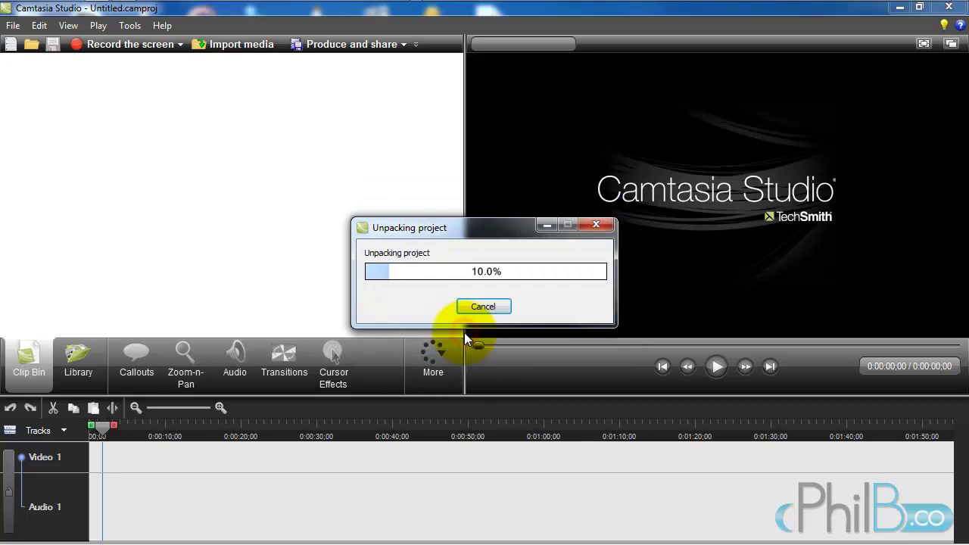
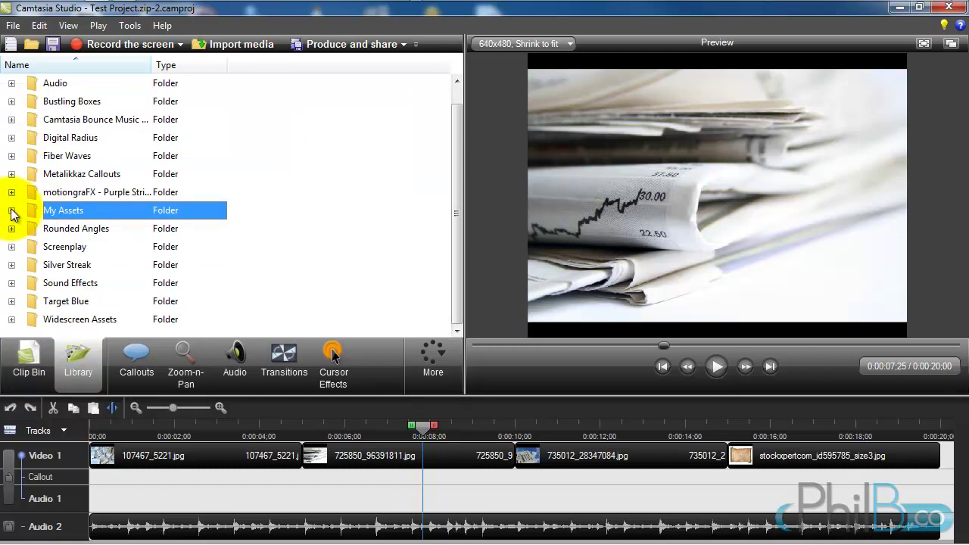
Insert the My Intro sequence from the Library's My Assets folder at the start of the Video 1 track.
click(11, 211)
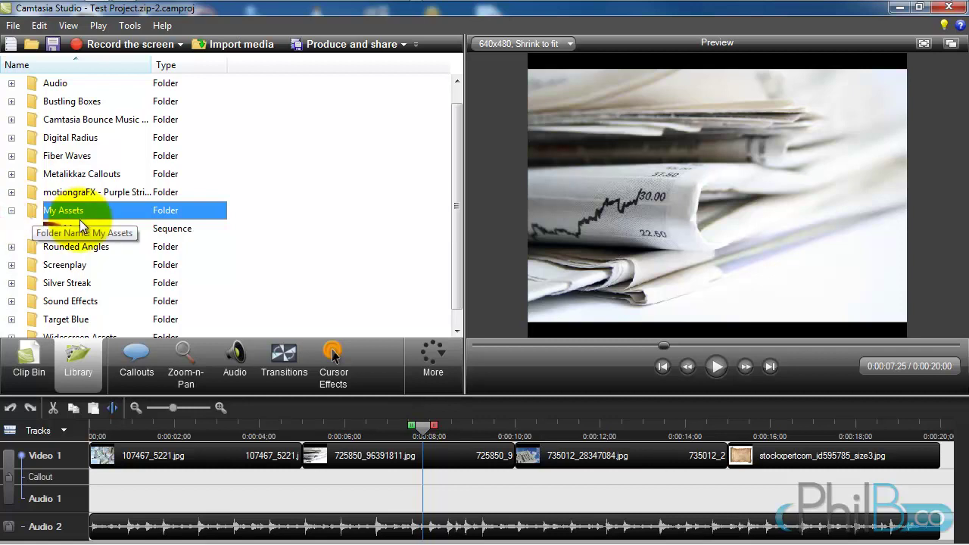
drag(54, 230, 94, 458)
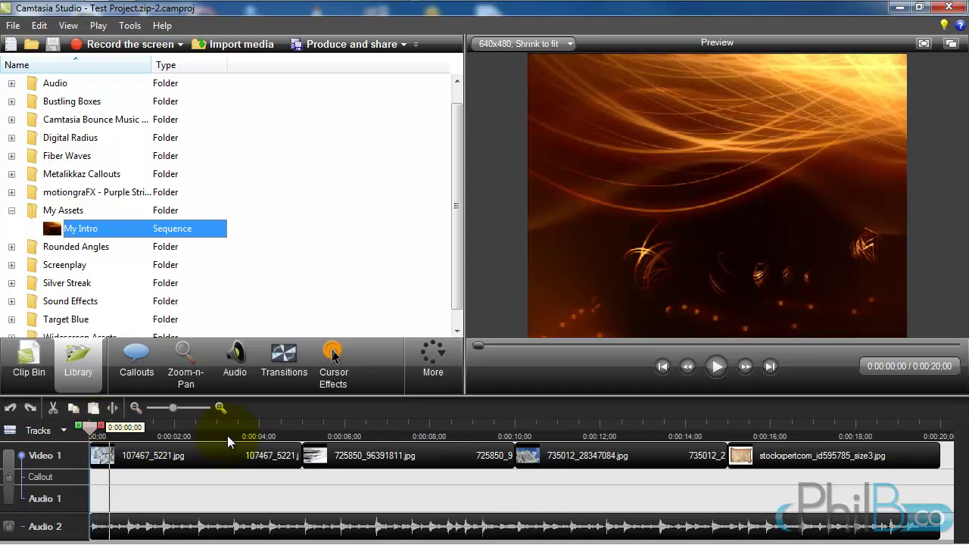
click(274, 431)
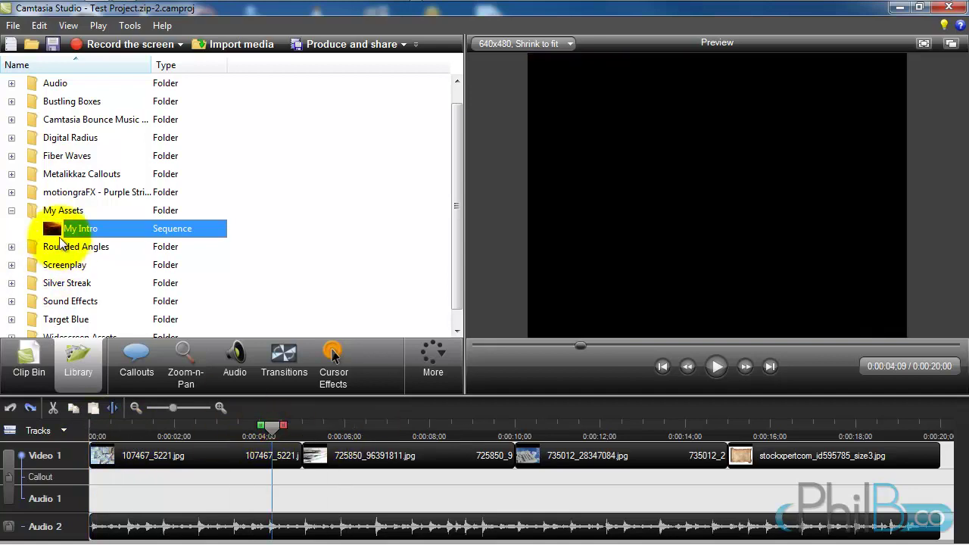
click(54, 230)
drag(55, 230, 739, 467)
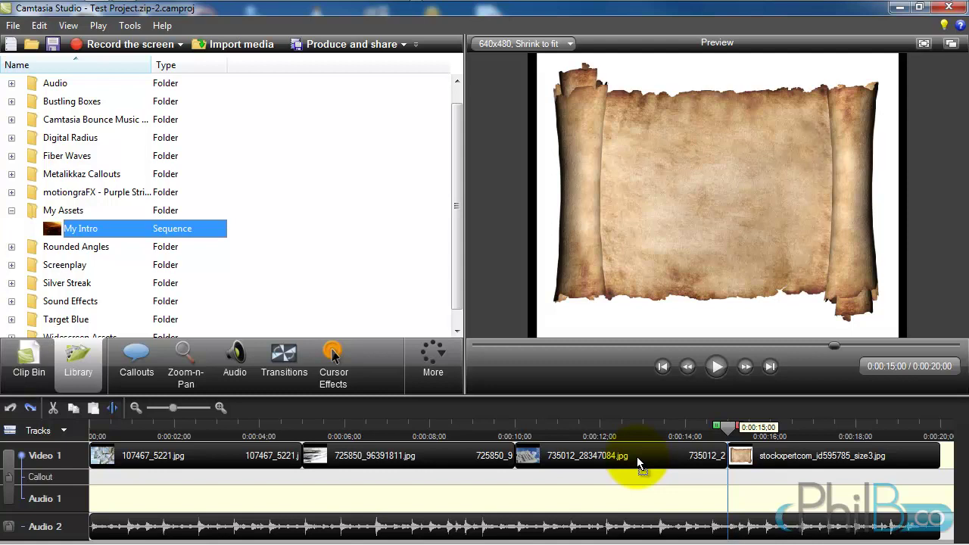
click(345, 458)
click(97, 458)
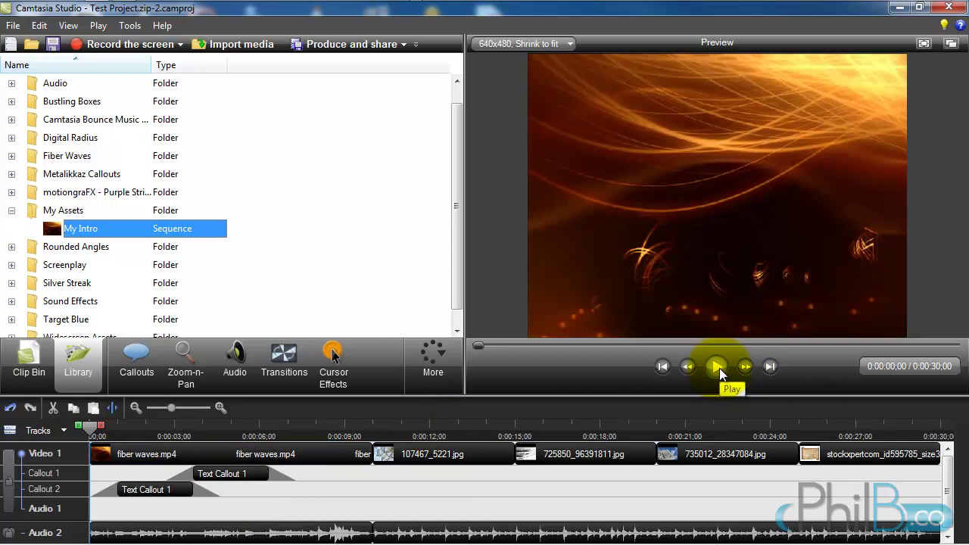
Play the timeline from the start through the intro and pause within the first image clip.
click(718, 368)
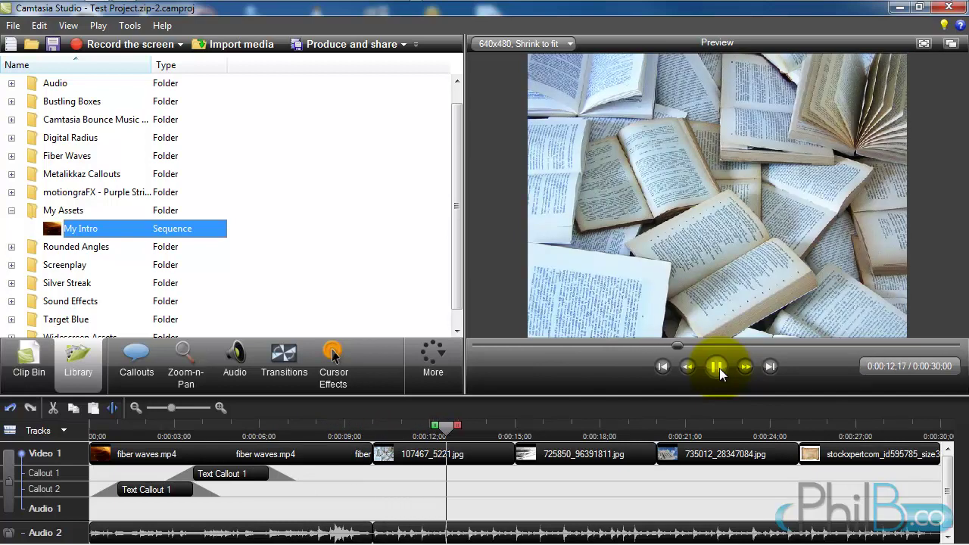
click(719, 369)
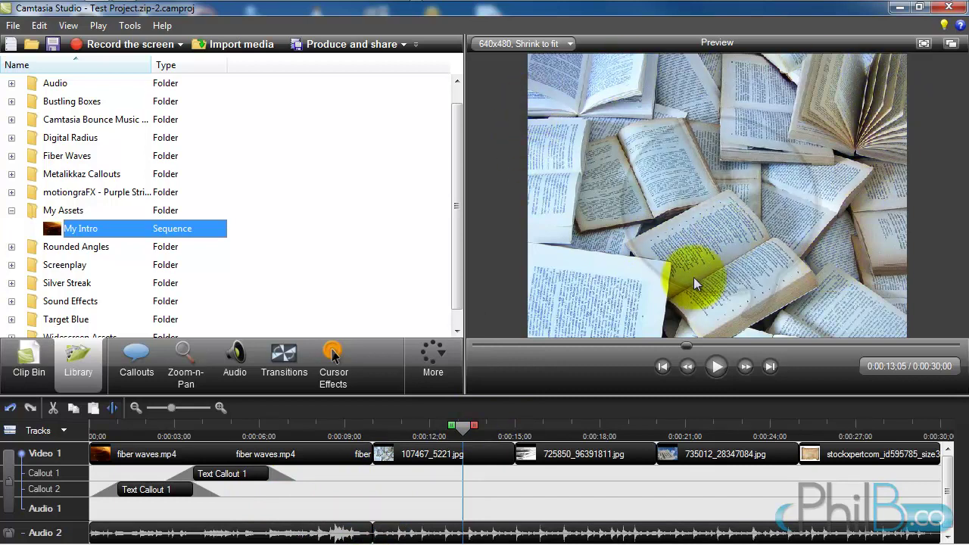
View the preview at 100% scale, scroll through the enlarged image, and return it to Shrink to fit.
click(569, 44)
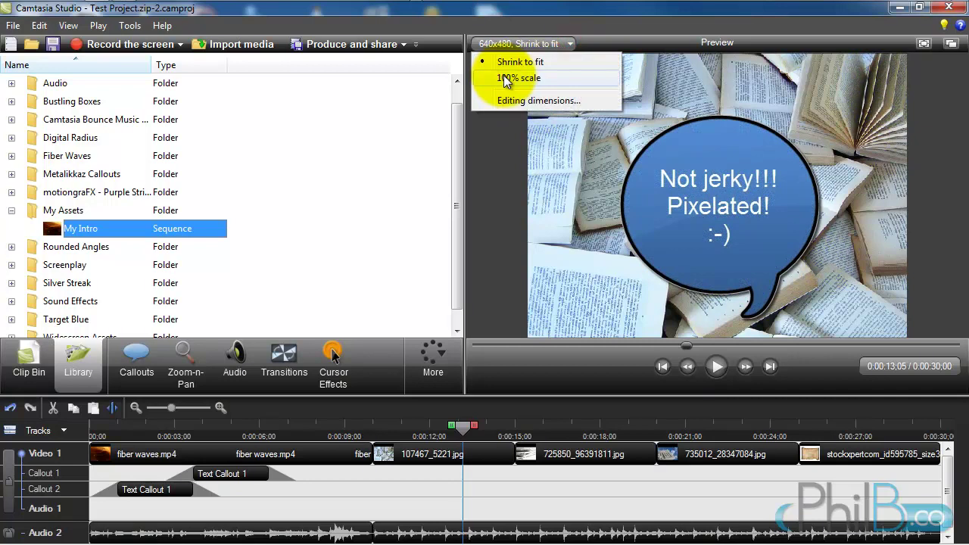
click(504, 76)
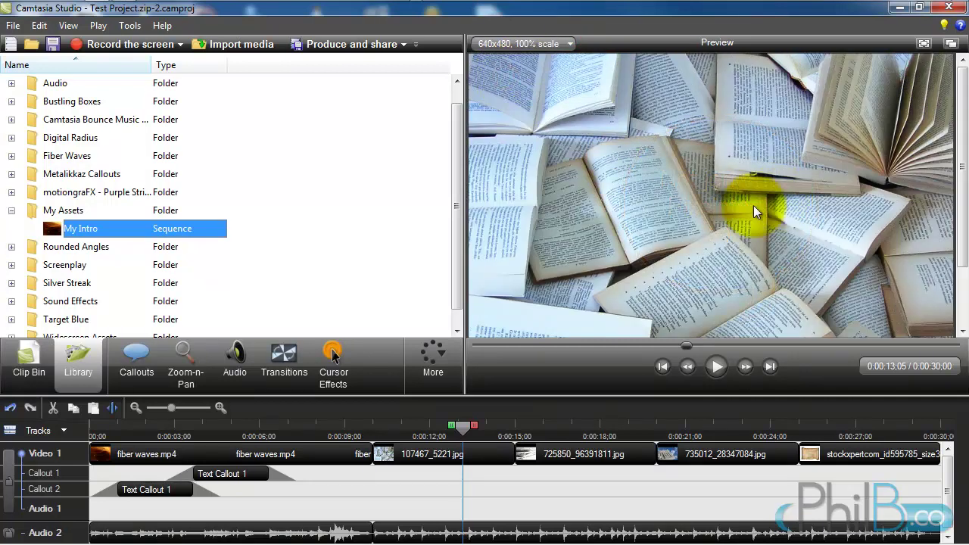
drag(955, 215, 952, 113)
click(512, 43)
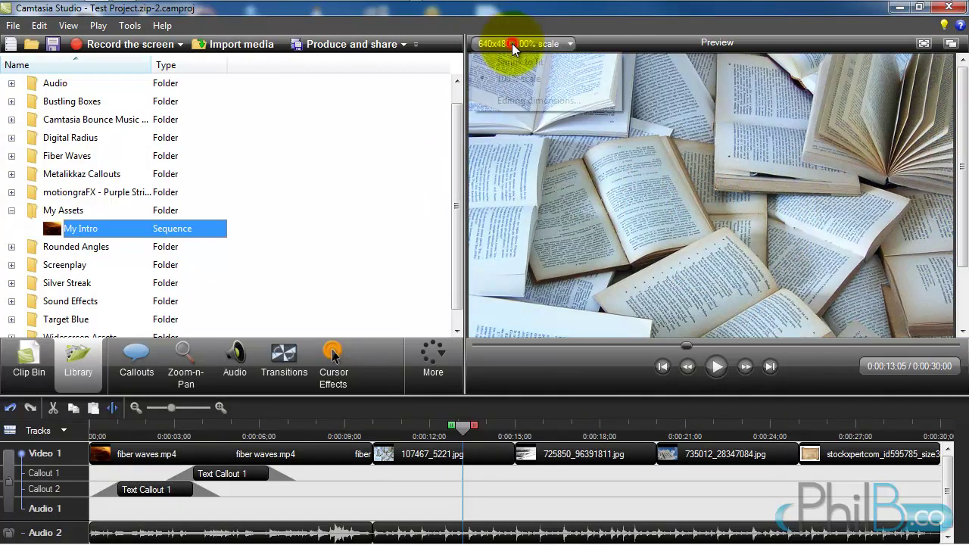
click(517, 63)
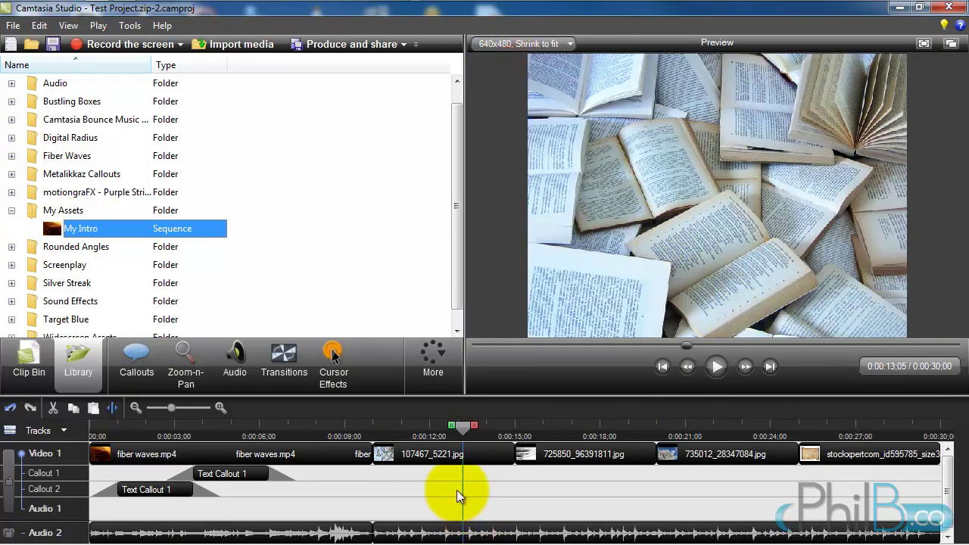
Compare the media in the Clip Bin with the My Intro sequence in the Library's My Assets folder, including its available actions.
click(27, 356)
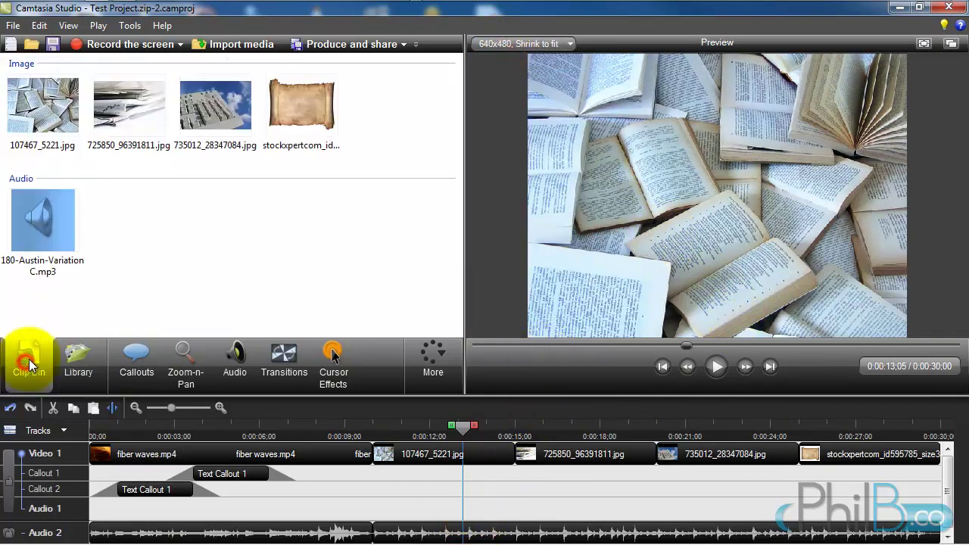
click(78, 362)
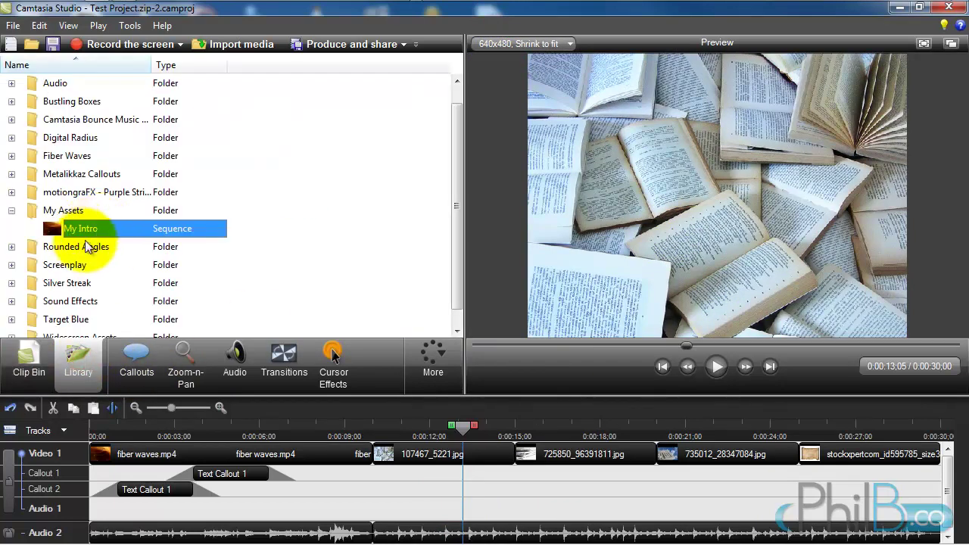
click(32, 382)
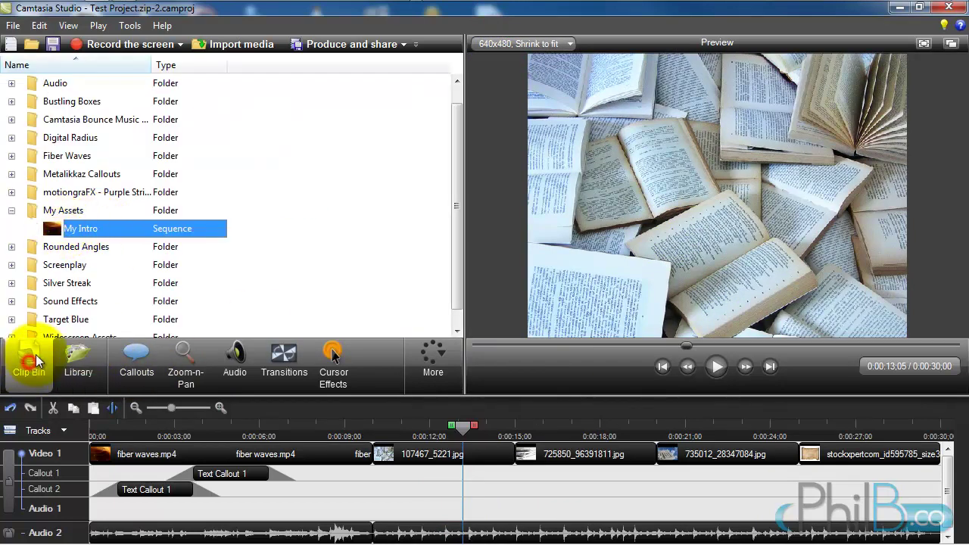
click(78, 356)
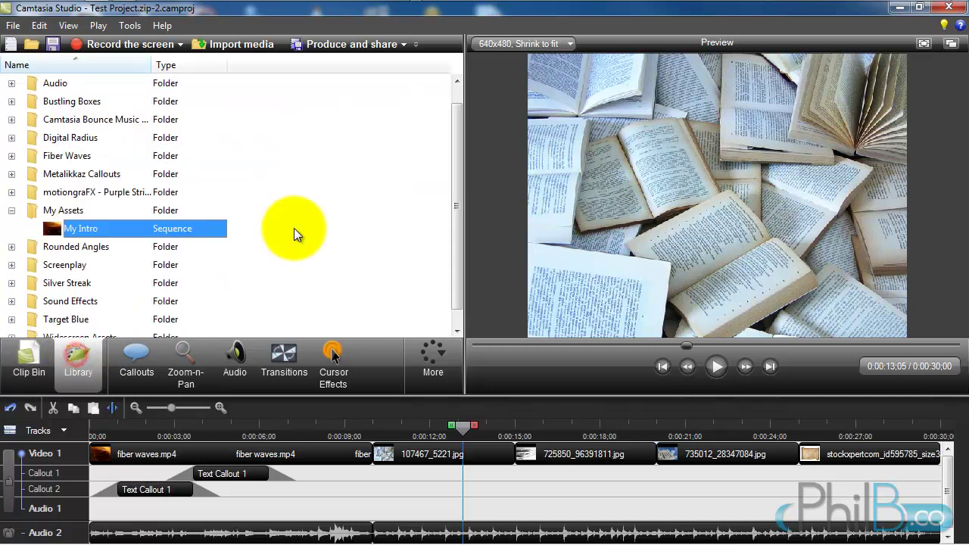
click(24, 360)
click(75, 356)
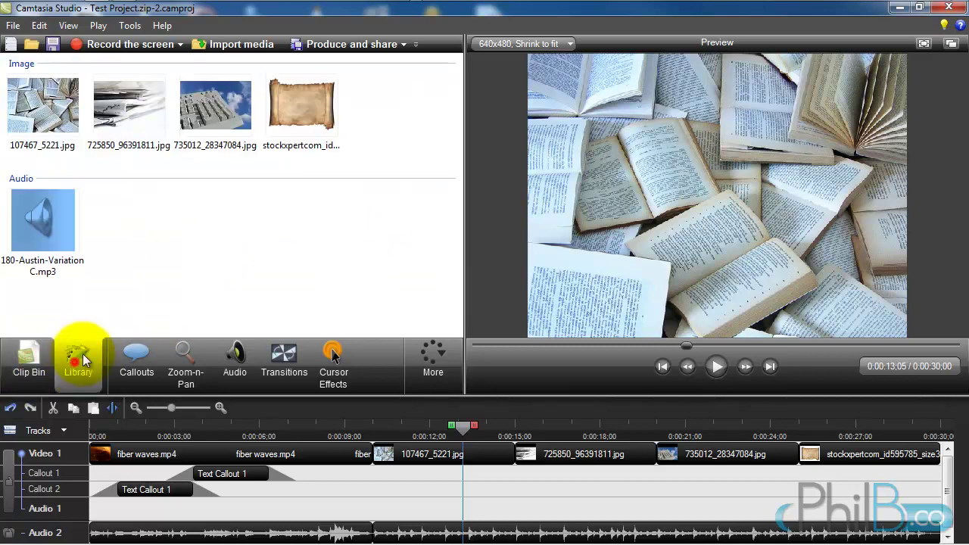
right_click(59, 232)
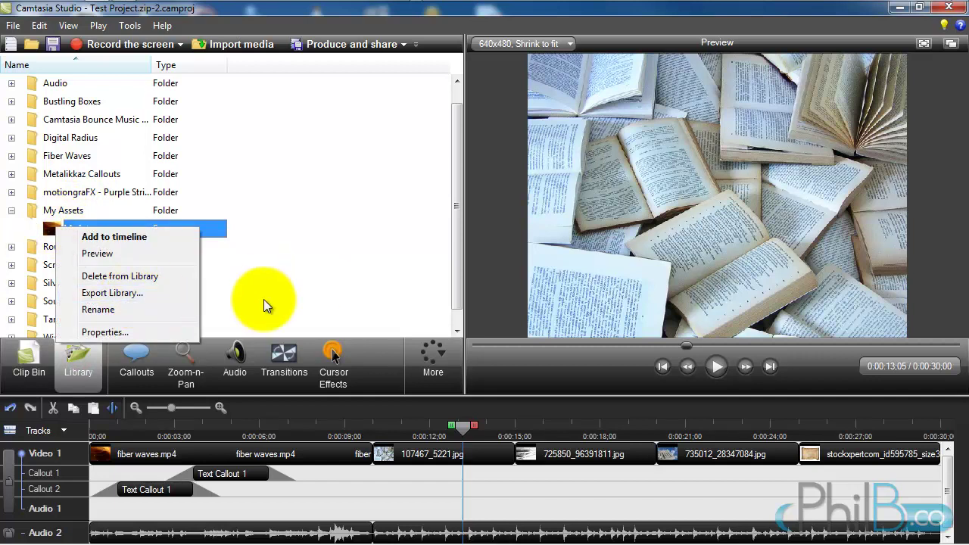
click(34, 376)
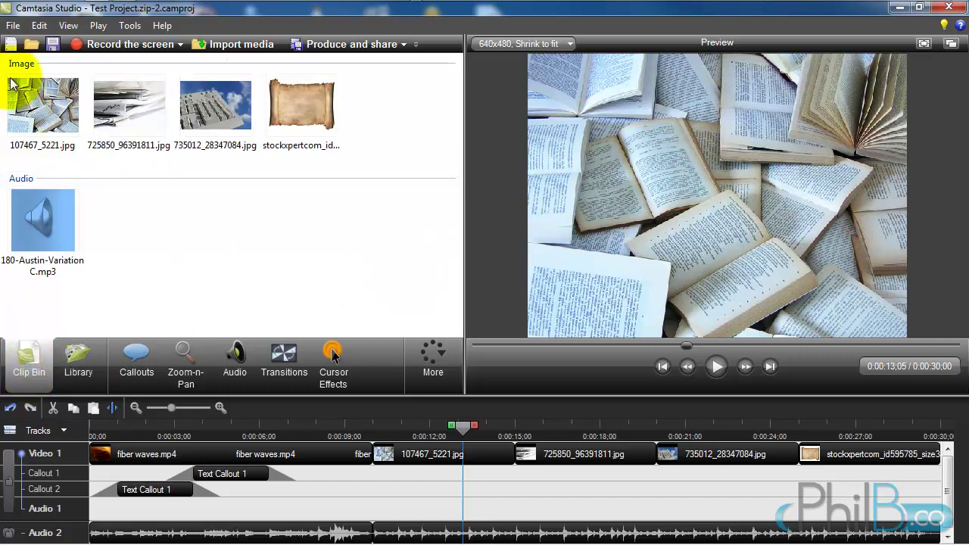
Start a new project, saving the changes to Test Project.zip-2.camproj.
click(14, 47)
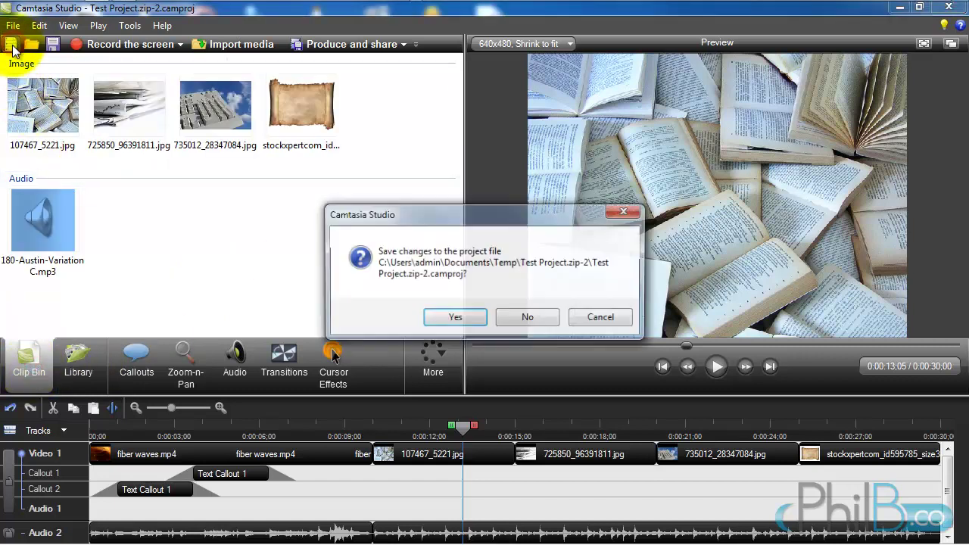
click(450, 318)
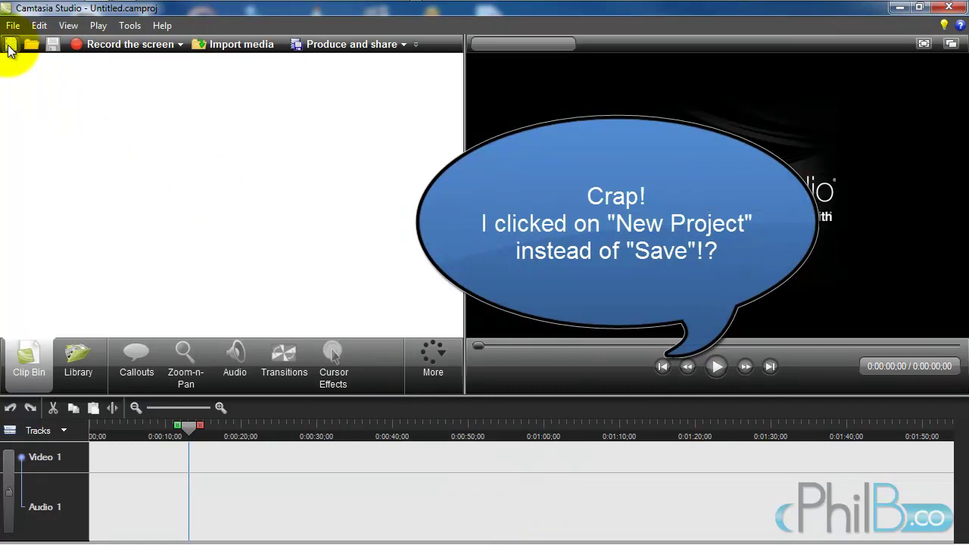
click(36, 26)
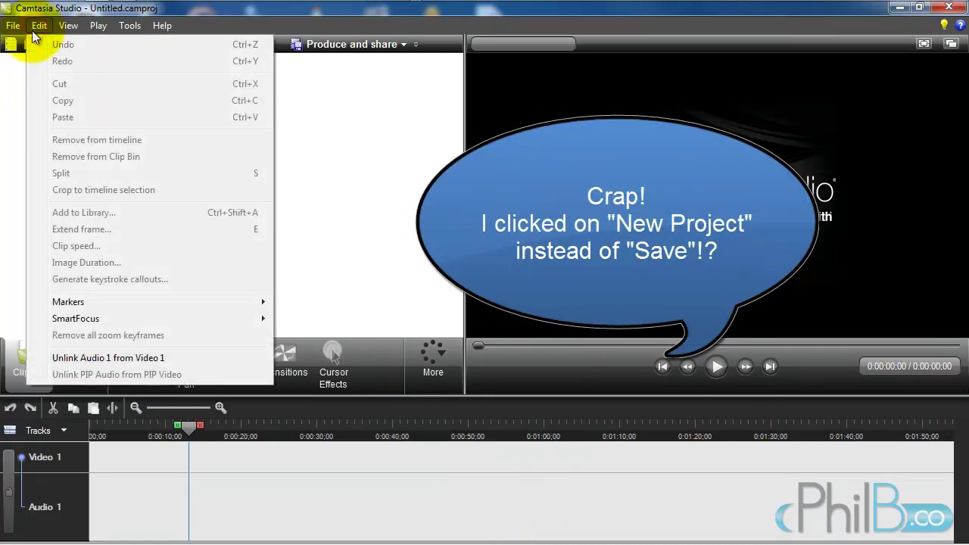
click(11, 45)
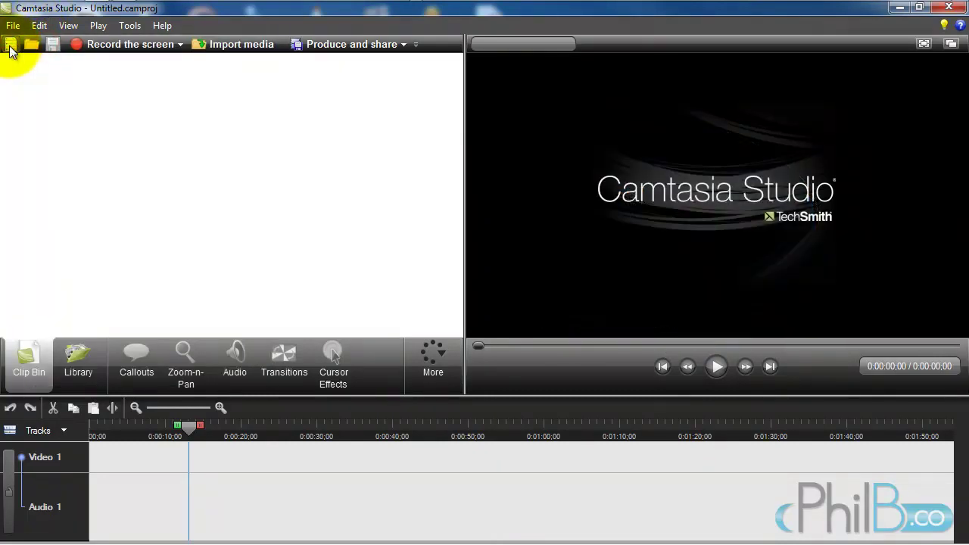
Reopen Test Project.zip-2.camproj from the recent projects.
click(13, 25)
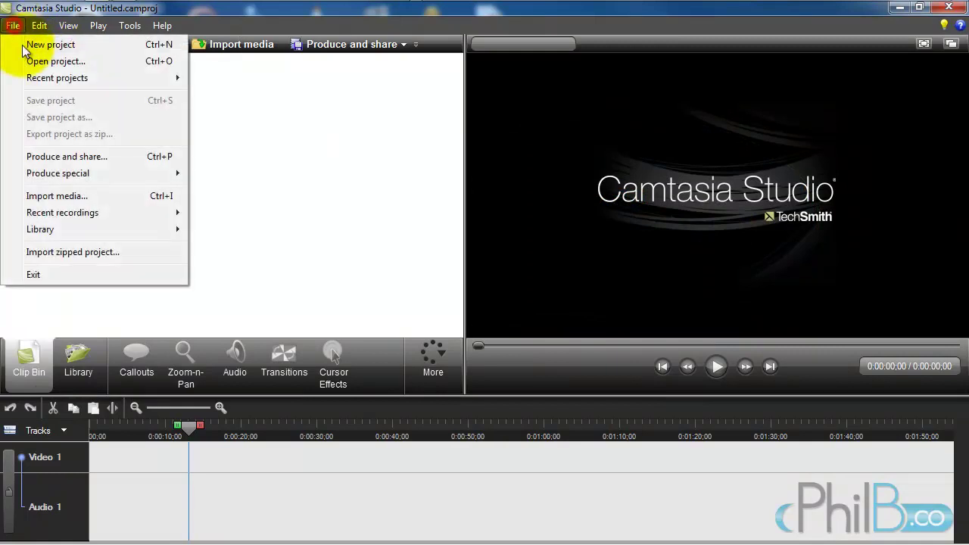
mouse_move(30, 78)
click(353, 76)
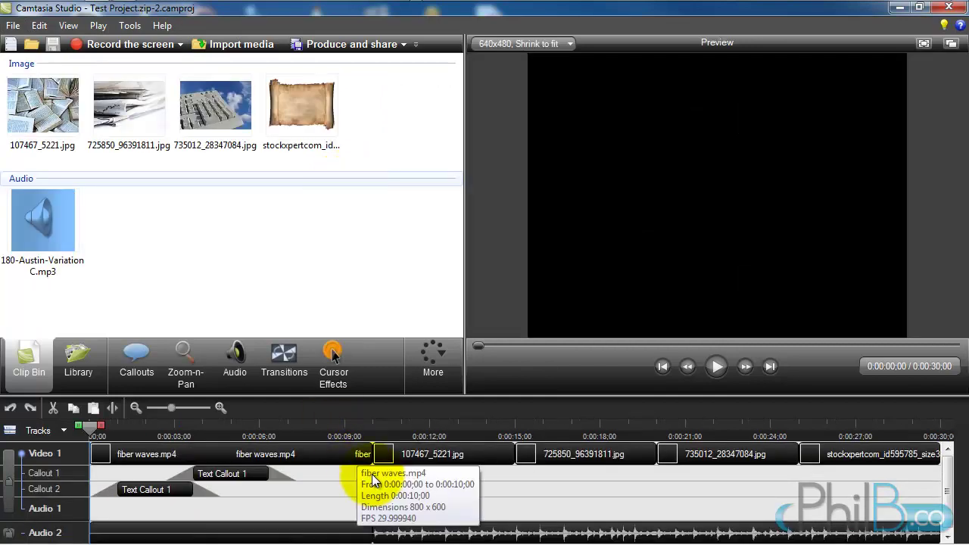
Export the project as Test Project.zip-3.zip in the Temp folder, including all files from the Clip Bin.
click(13, 25)
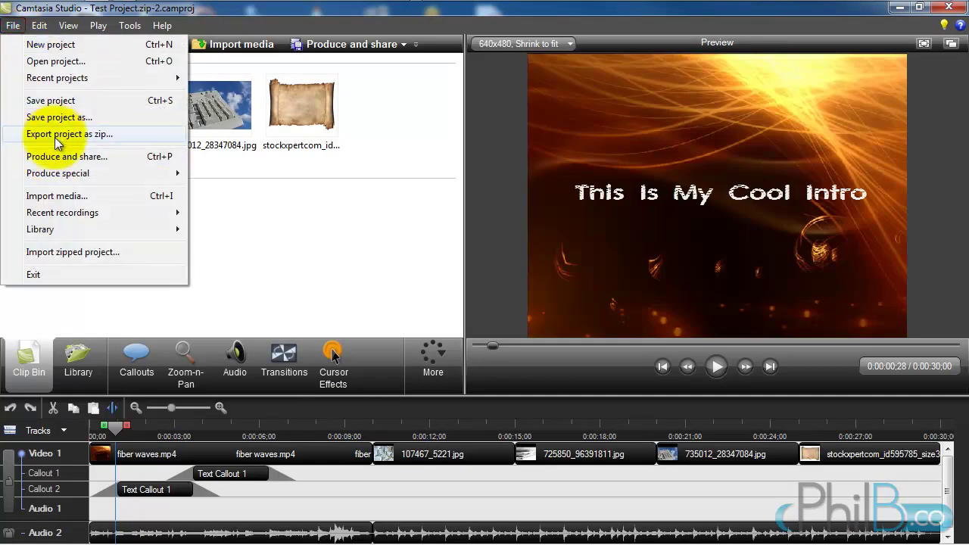
click(56, 137)
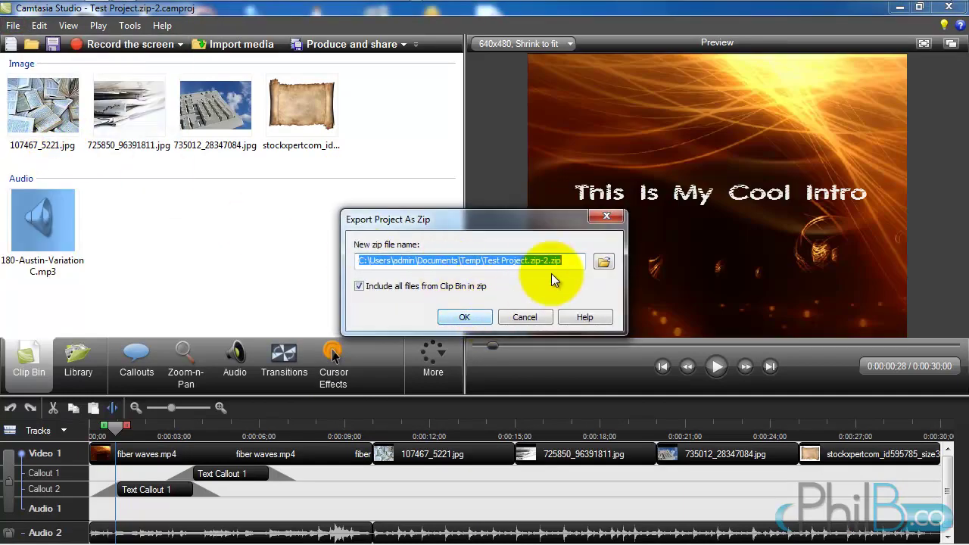
click(543, 260)
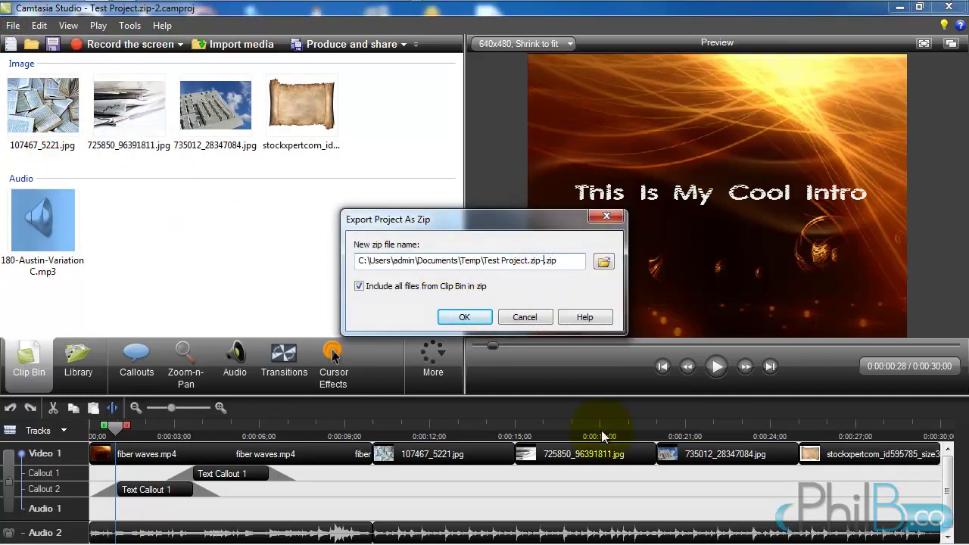
key(Return)
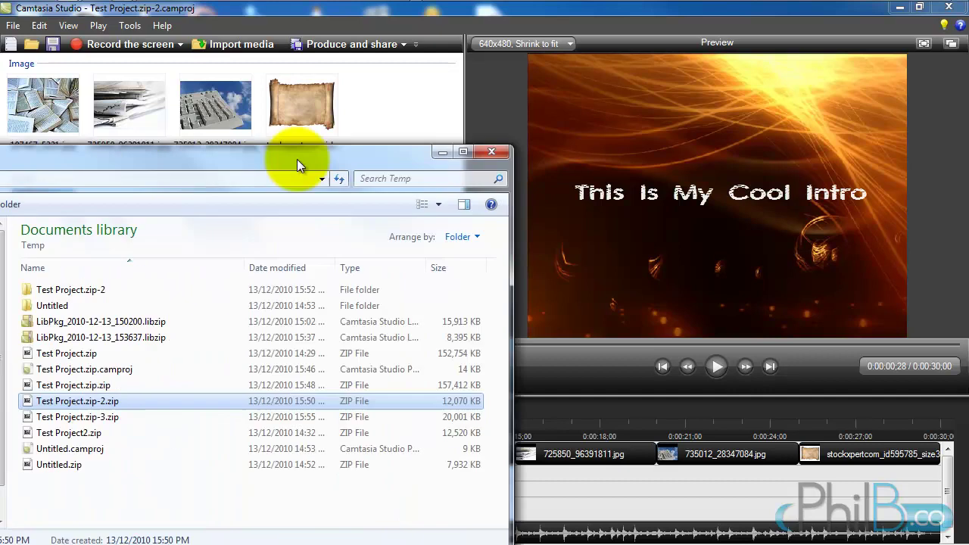
Open Test Project.zip-3.zip from the Temp folder and compare its contents with the project's Clip Bin and Library.
drag(297, 159, 528, 73)
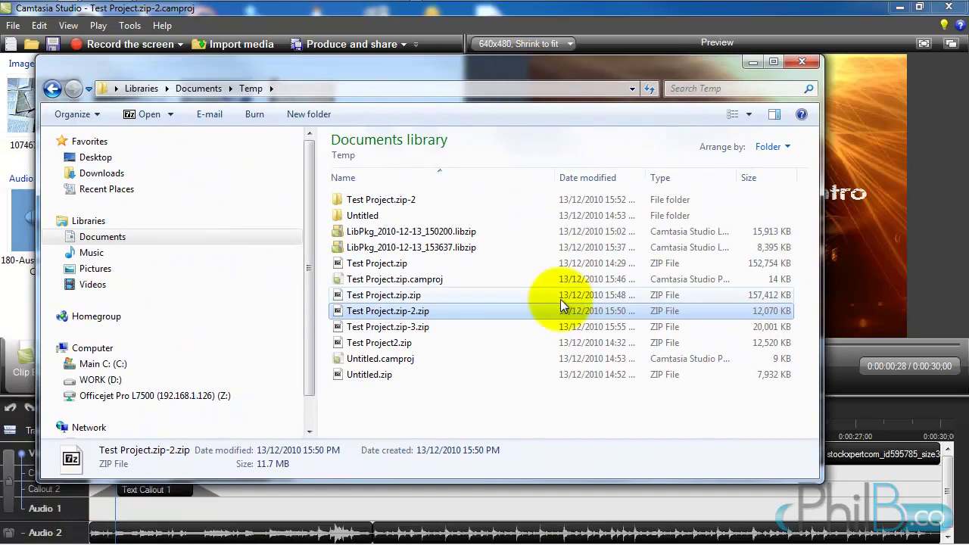
click(764, 329)
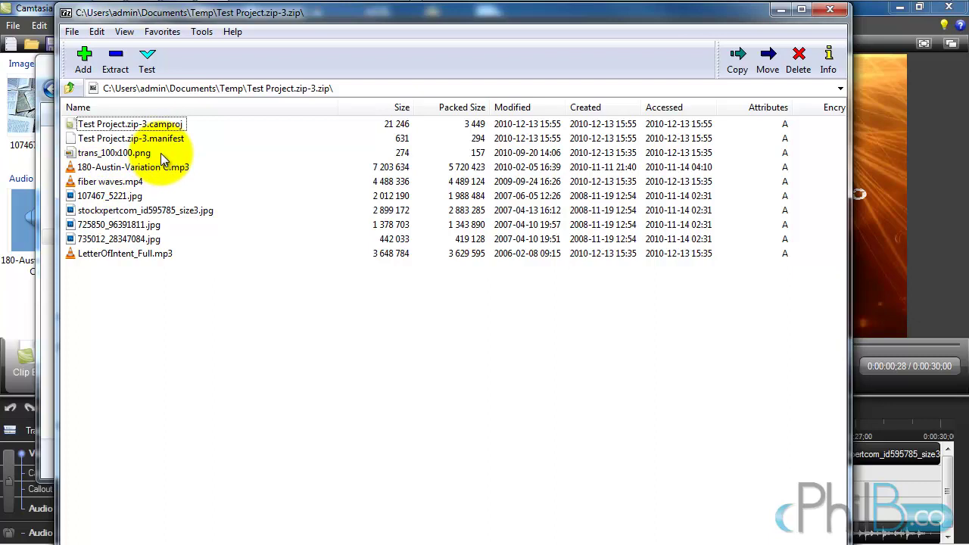
key(alt+F4)
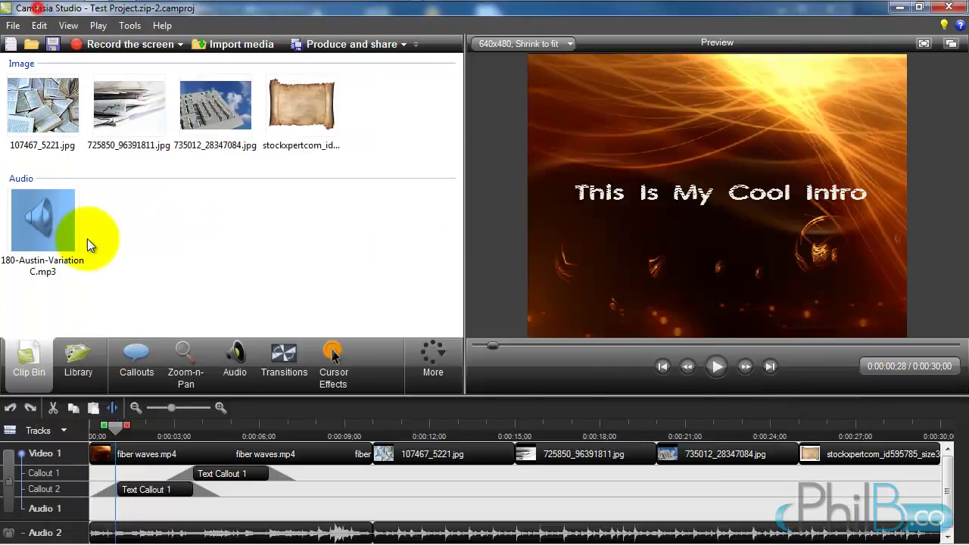
click(74, 371)
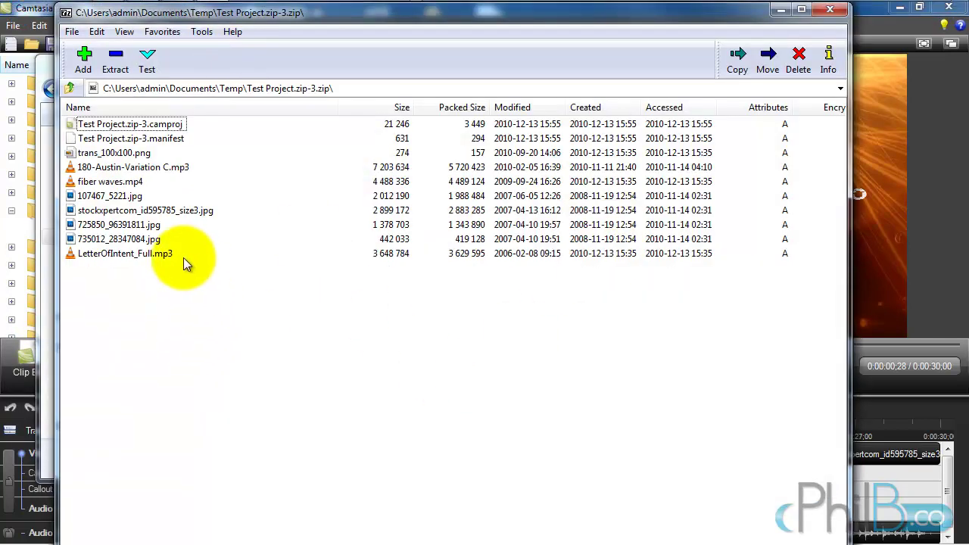
Highlight trans_100x100.png, fiber waves.mp4 and LetterOfIntent_Full.mp3 in the archive listing, and close the archive.
click(106, 152)
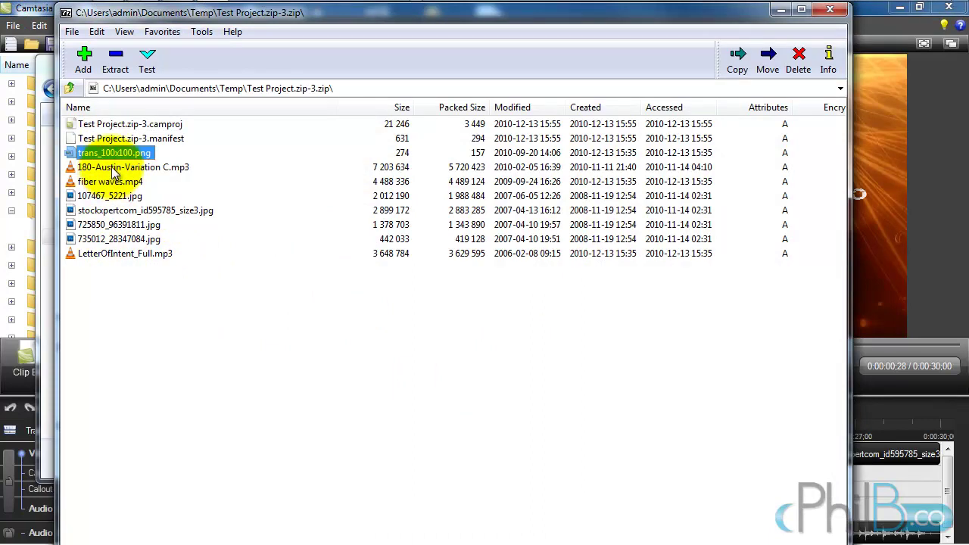
ctrl+click(112, 169)
ctrl+click(112, 169)
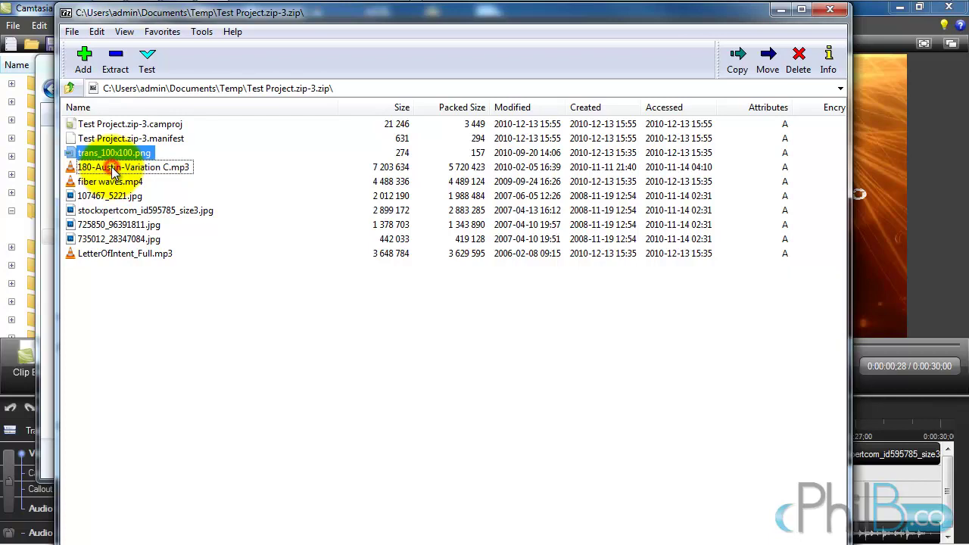
ctrl+click(97, 182)
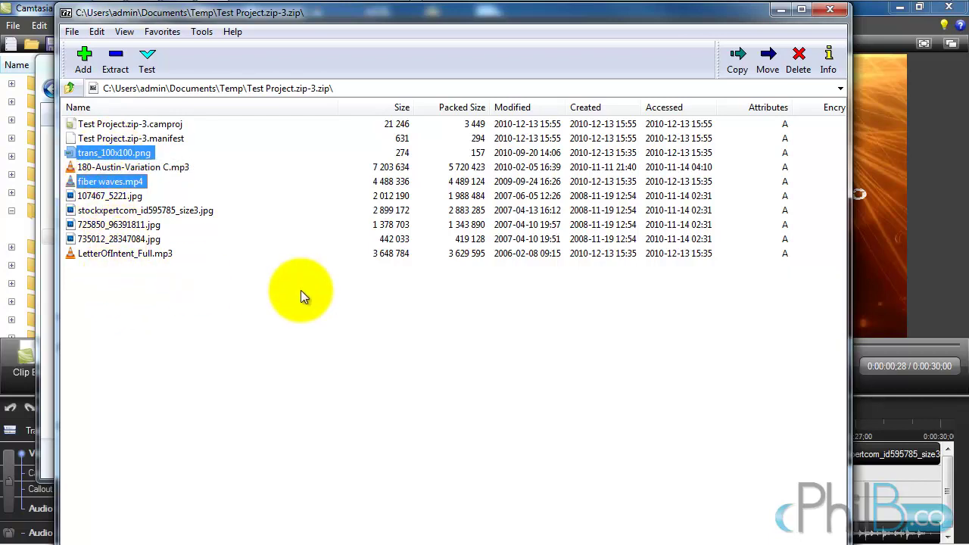
ctrl+click(162, 255)
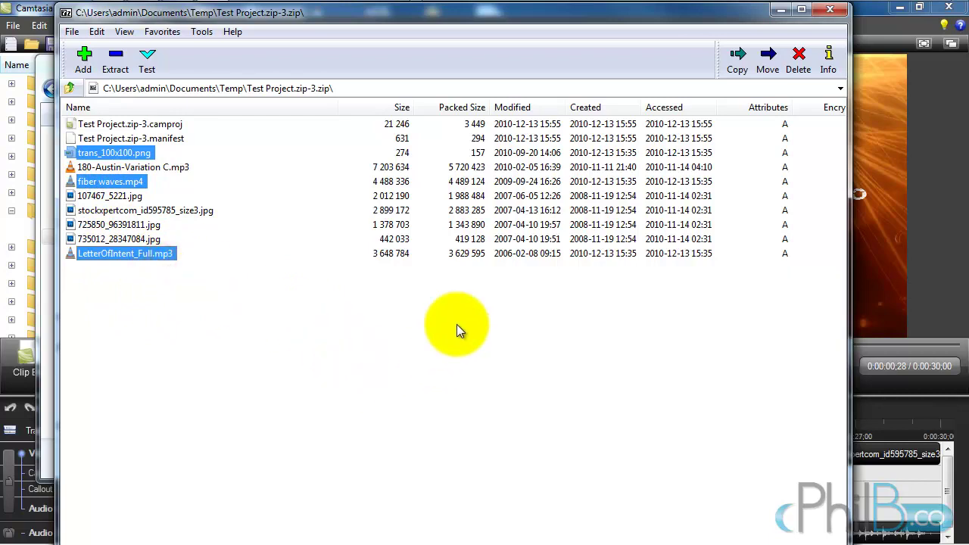
click(826, 18)
Return to the Clip Bin and look at the Produce special options for exporting audio or a frame.
click(41, 383)
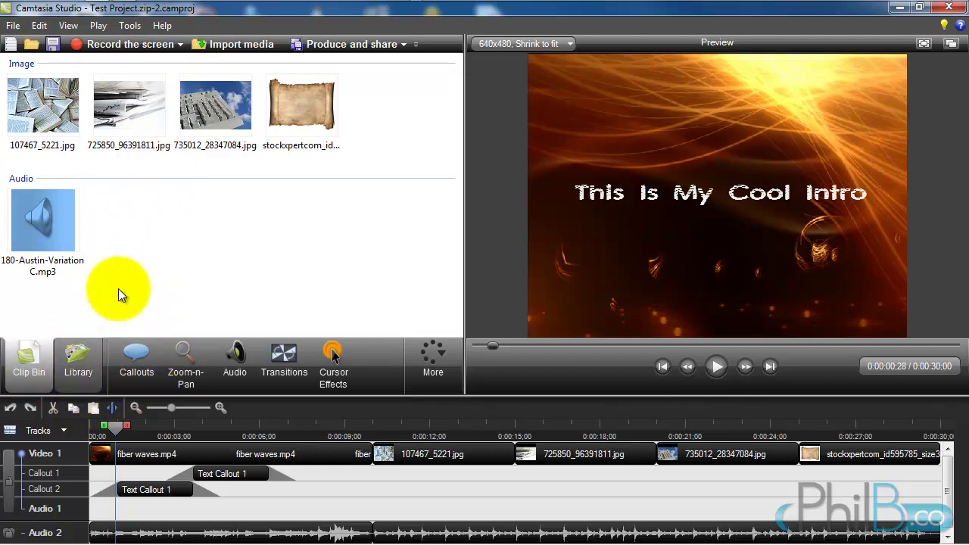
mouse_move(191, 131)
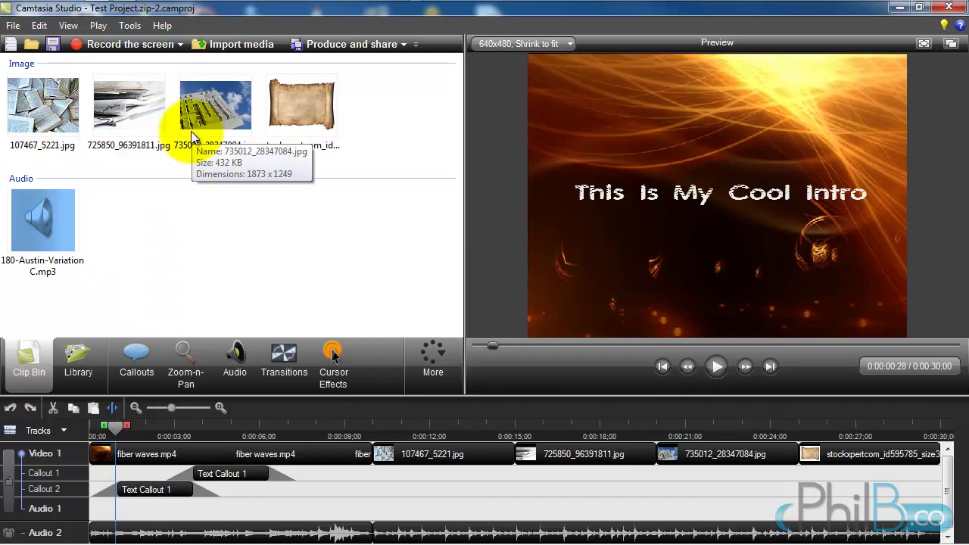
click(13, 25)
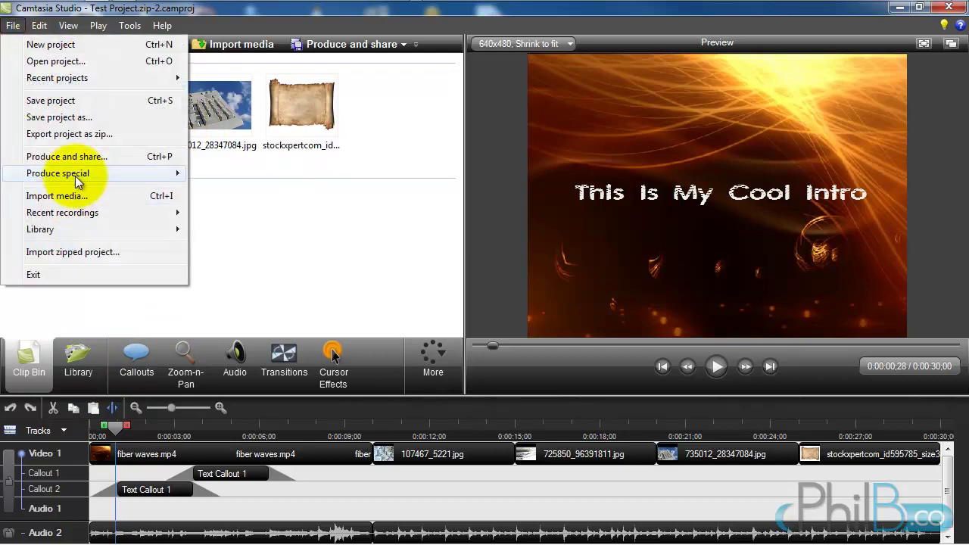
mouse_move(152, 177)
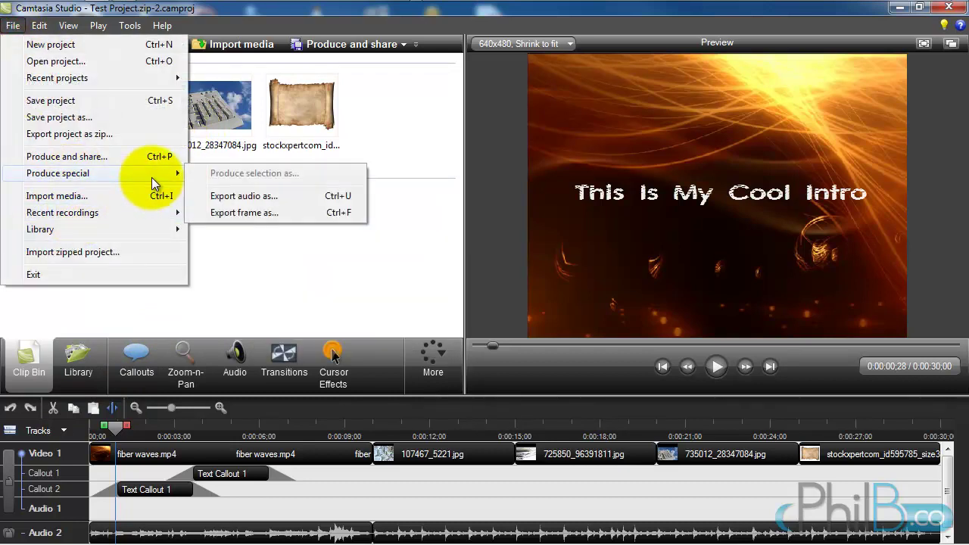